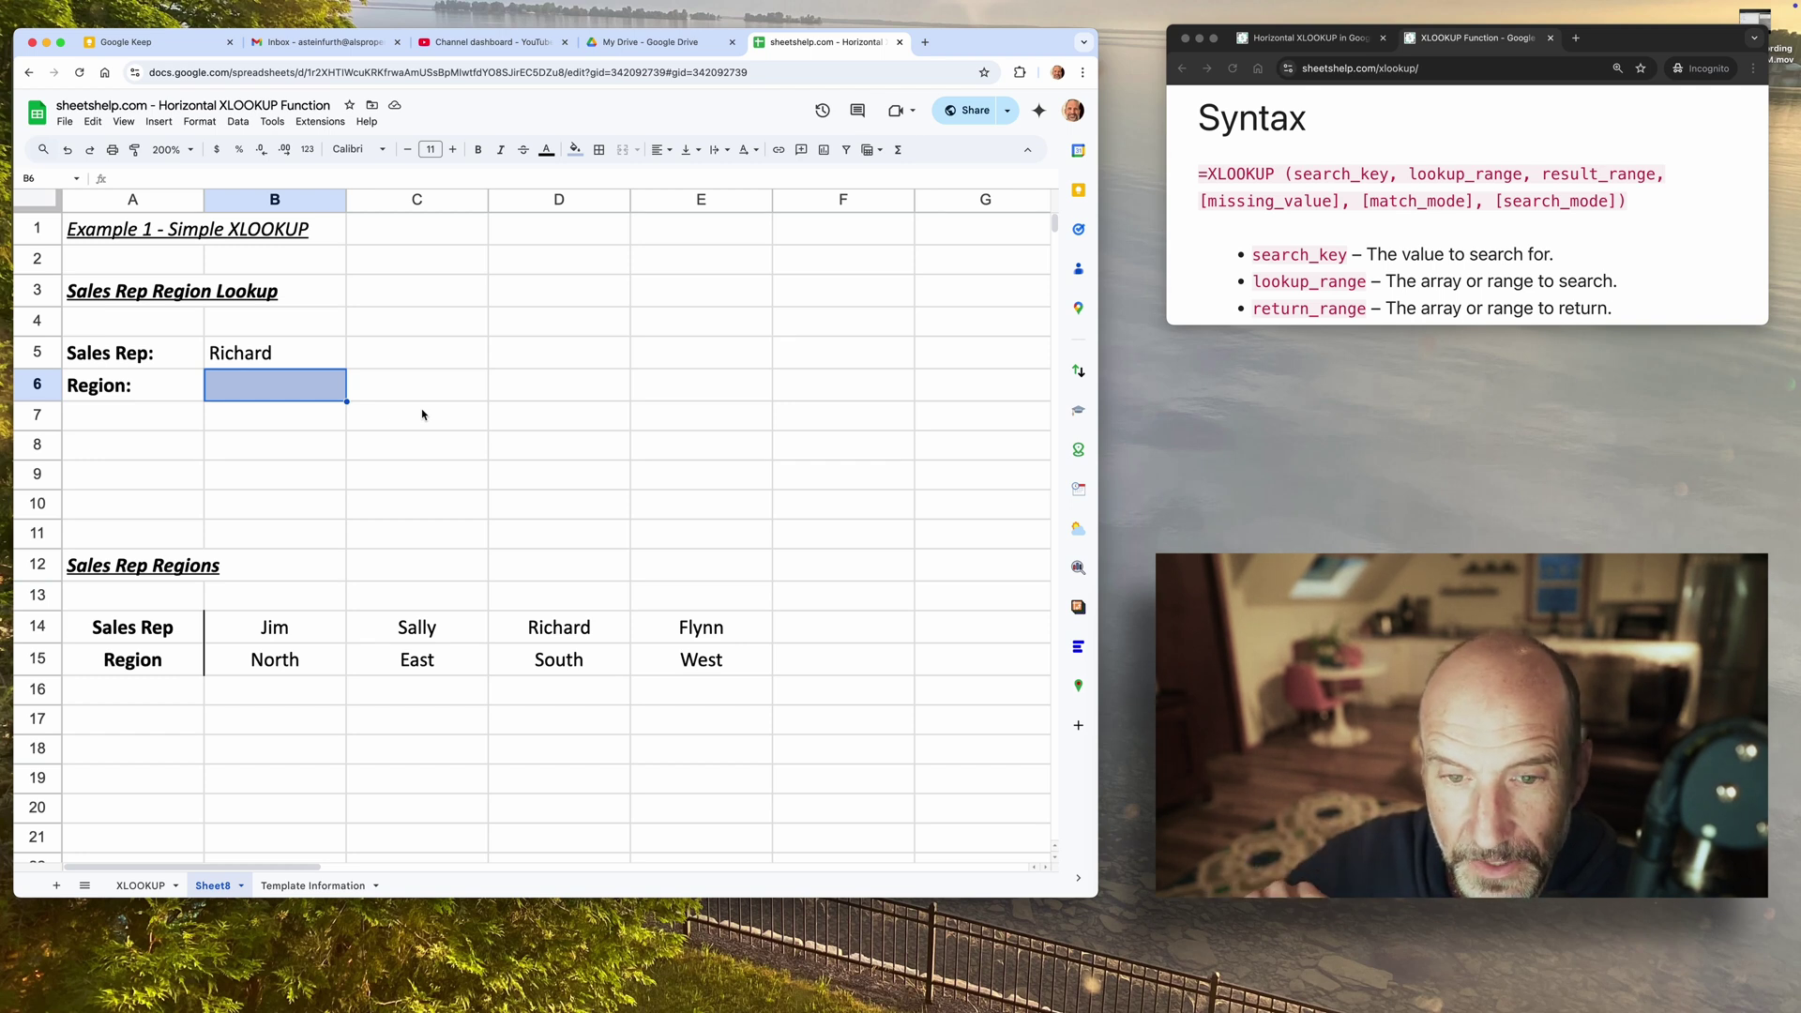
# Review the XLOOKUP syntax reference, highlighting the search_key argument and its description
pyautogui.click(304, 360)
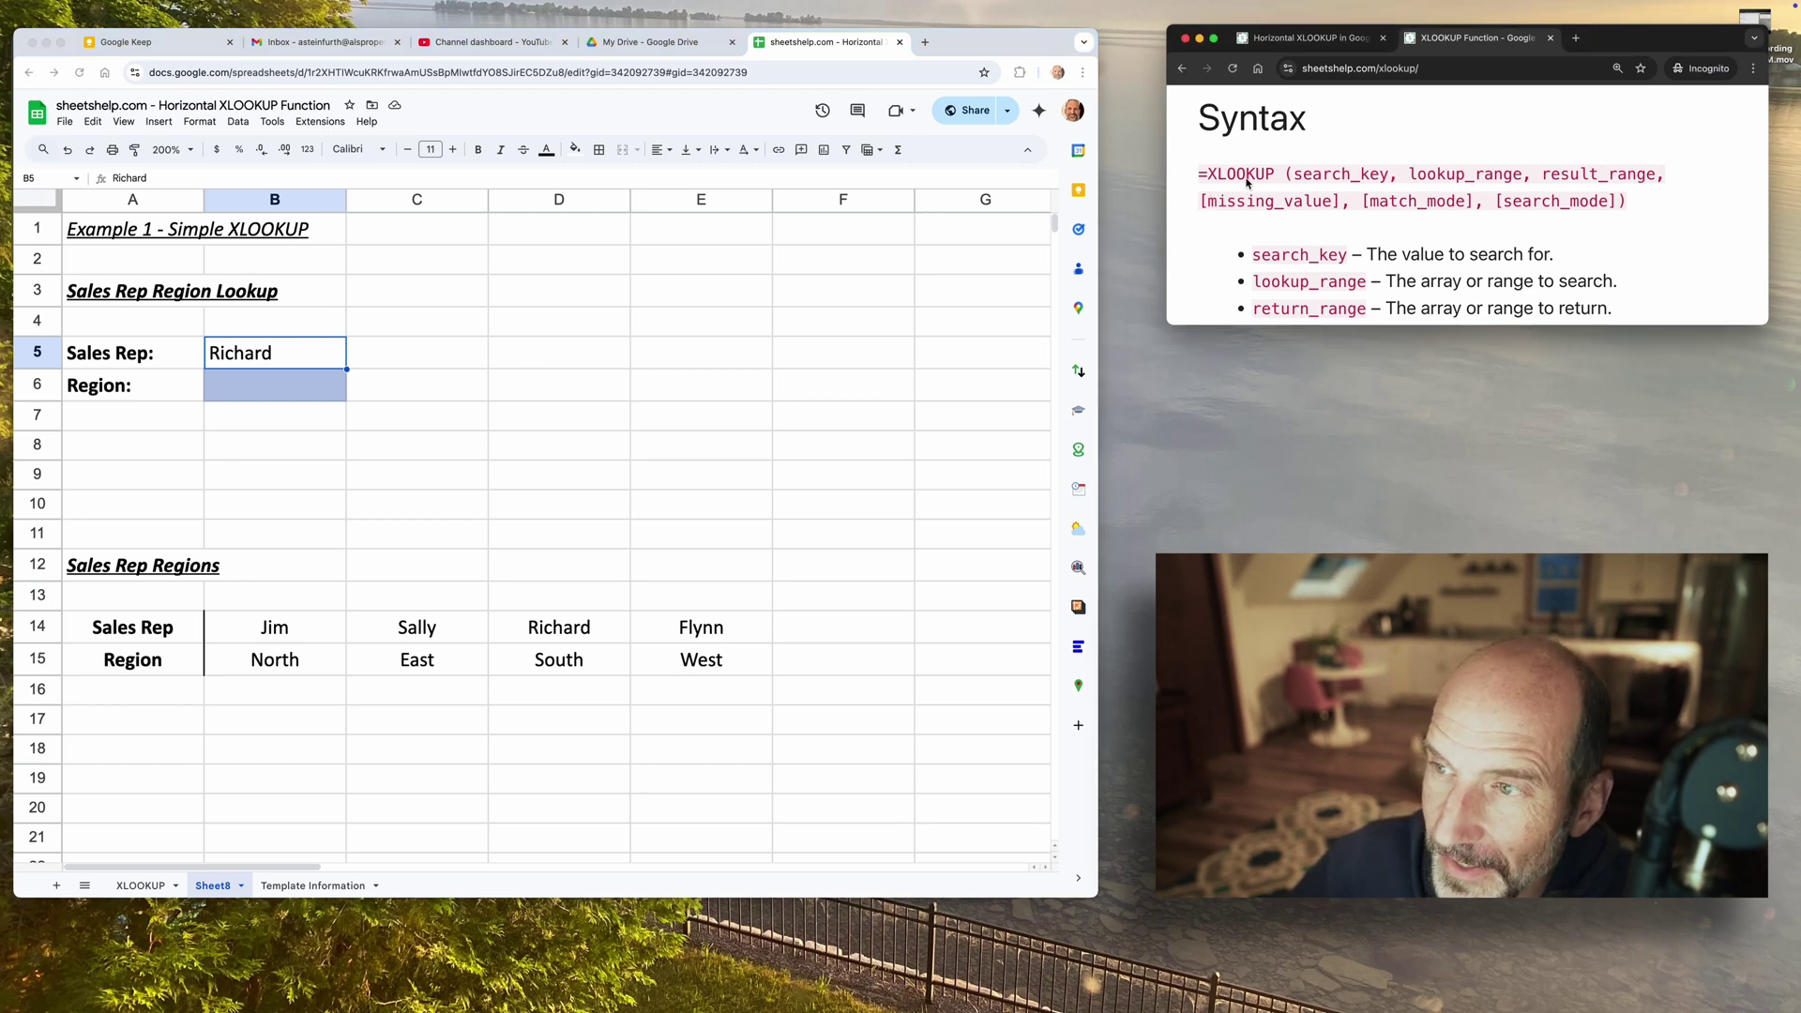
pyautogui.moveTo(1212, 175); pyautogui.dragTo(1276, 174)
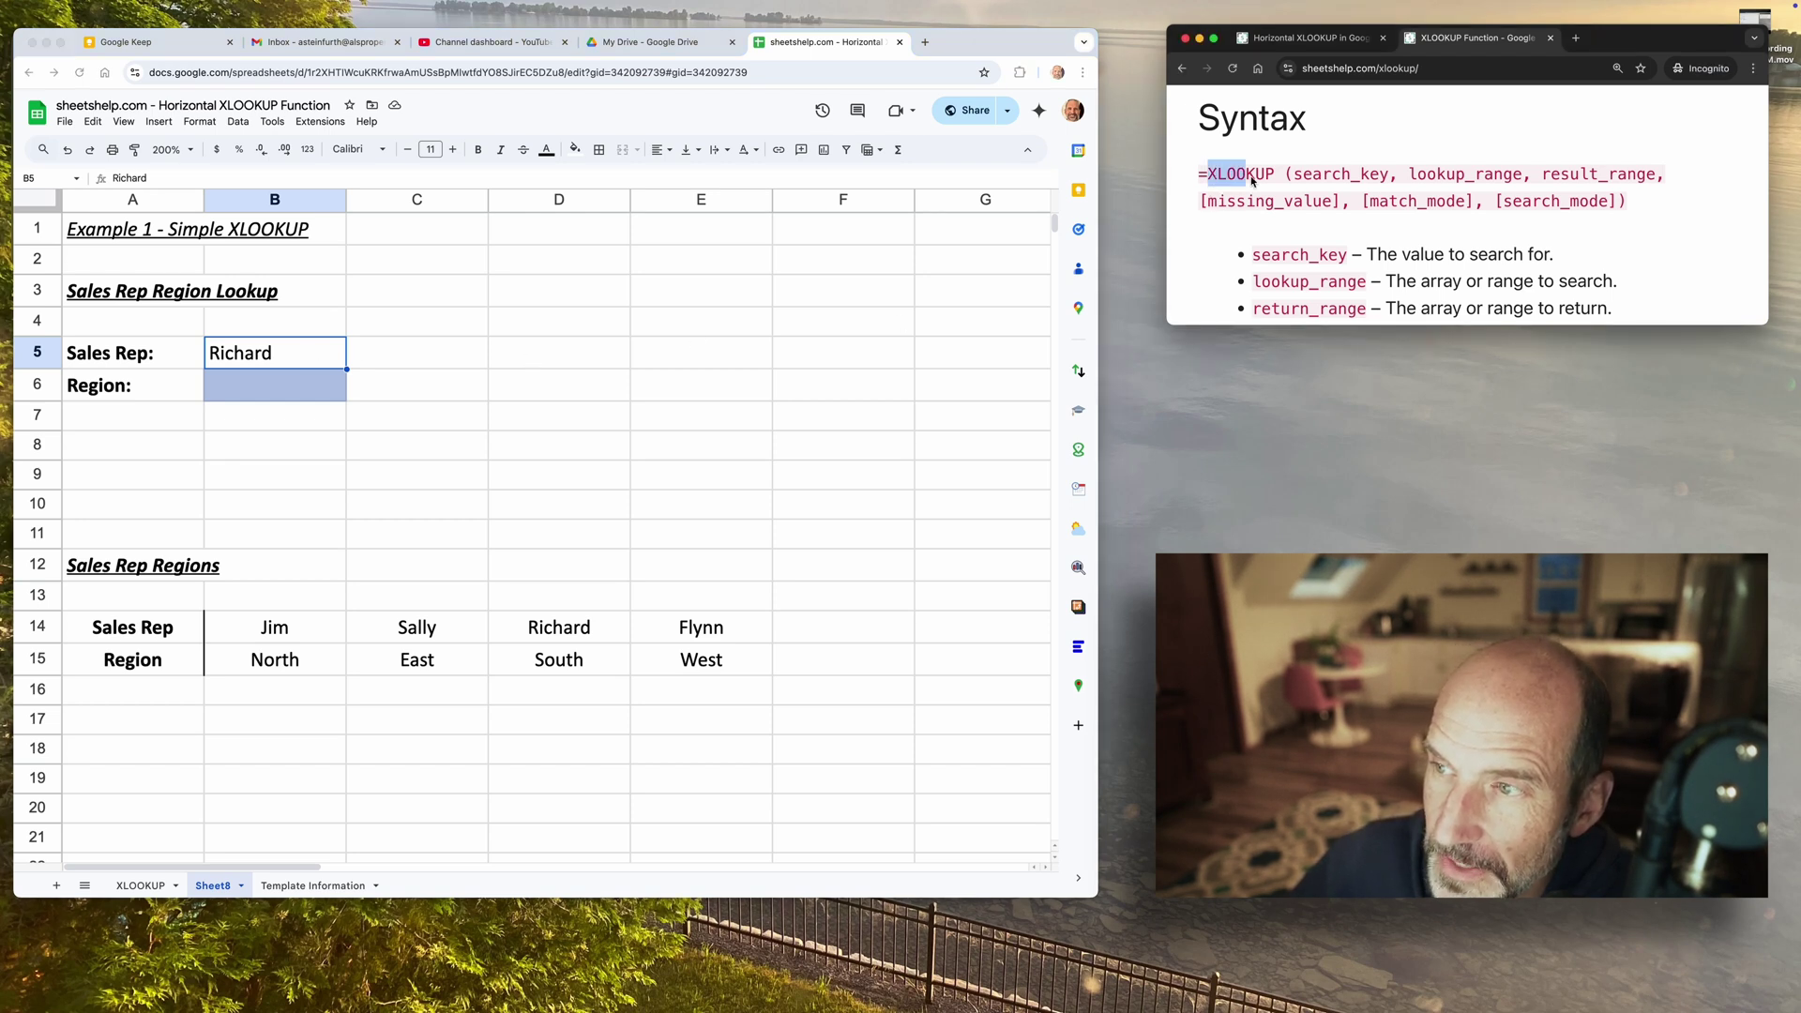
pyautogui.doubleClick(1298, 175)
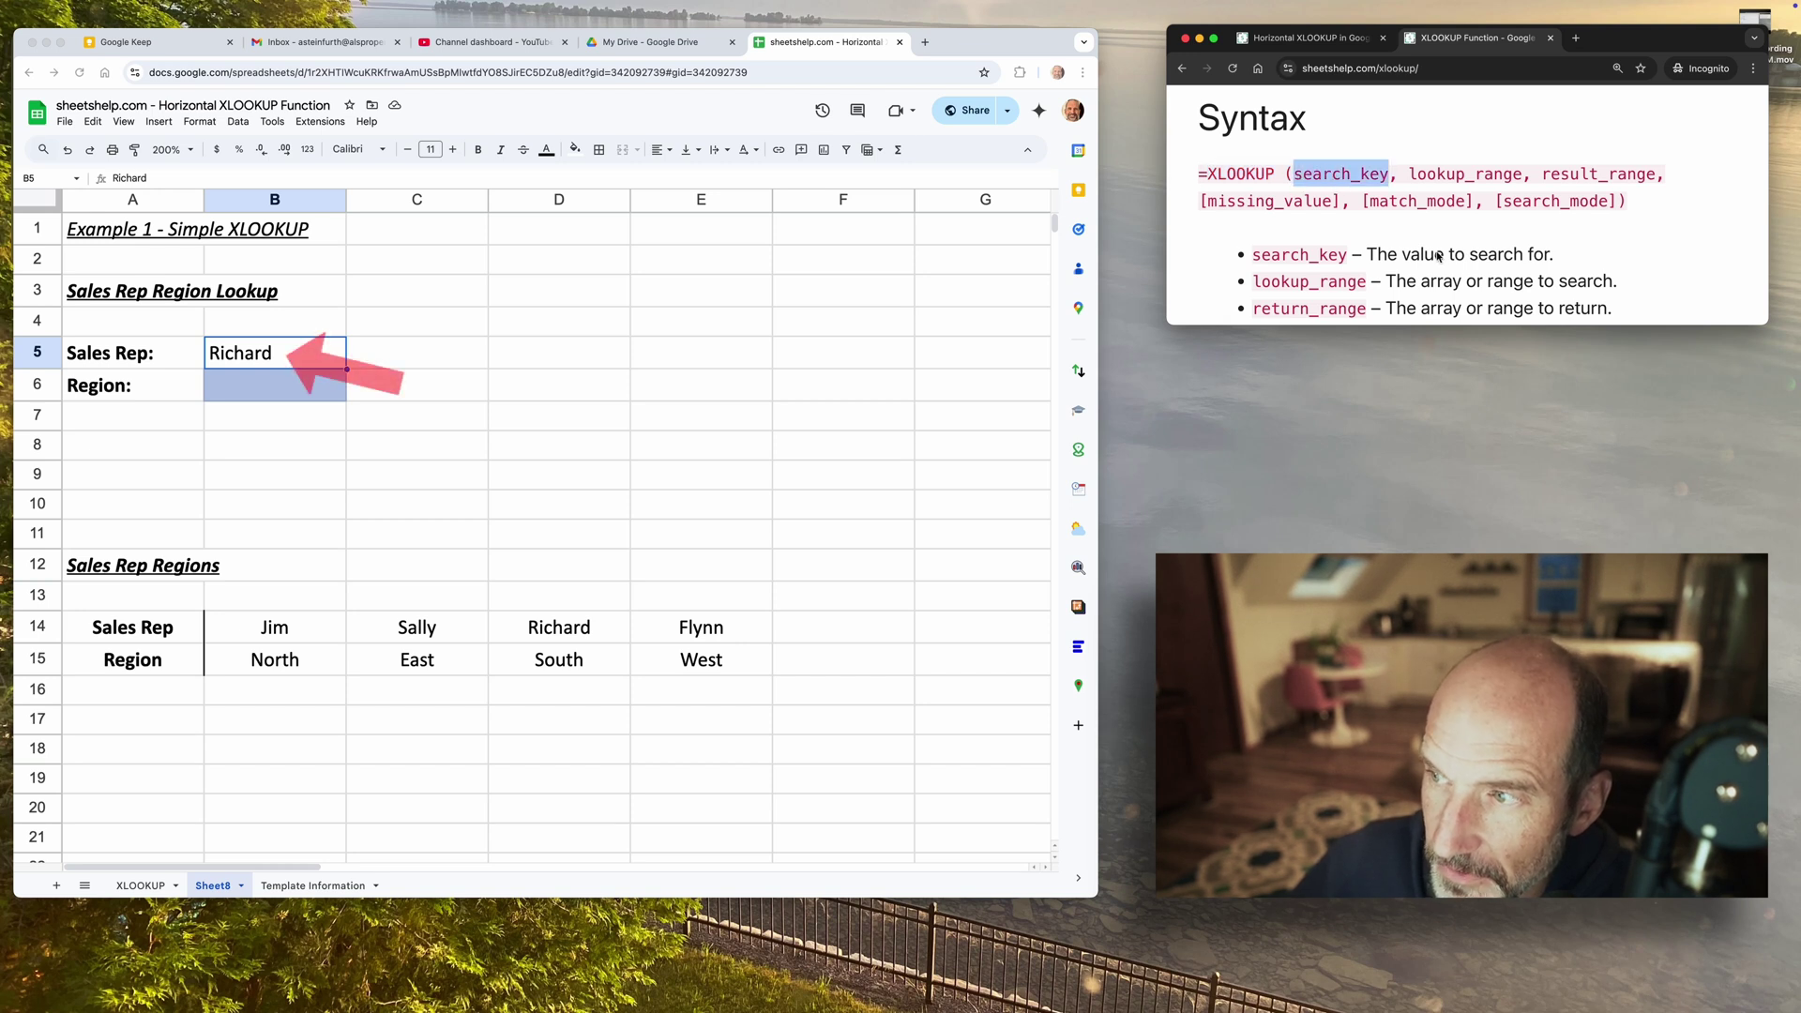
pyautogui.click(1439, 258)
pyautogui.moveTo(1438, 258); pyautogui.dragTo(1533, 258)
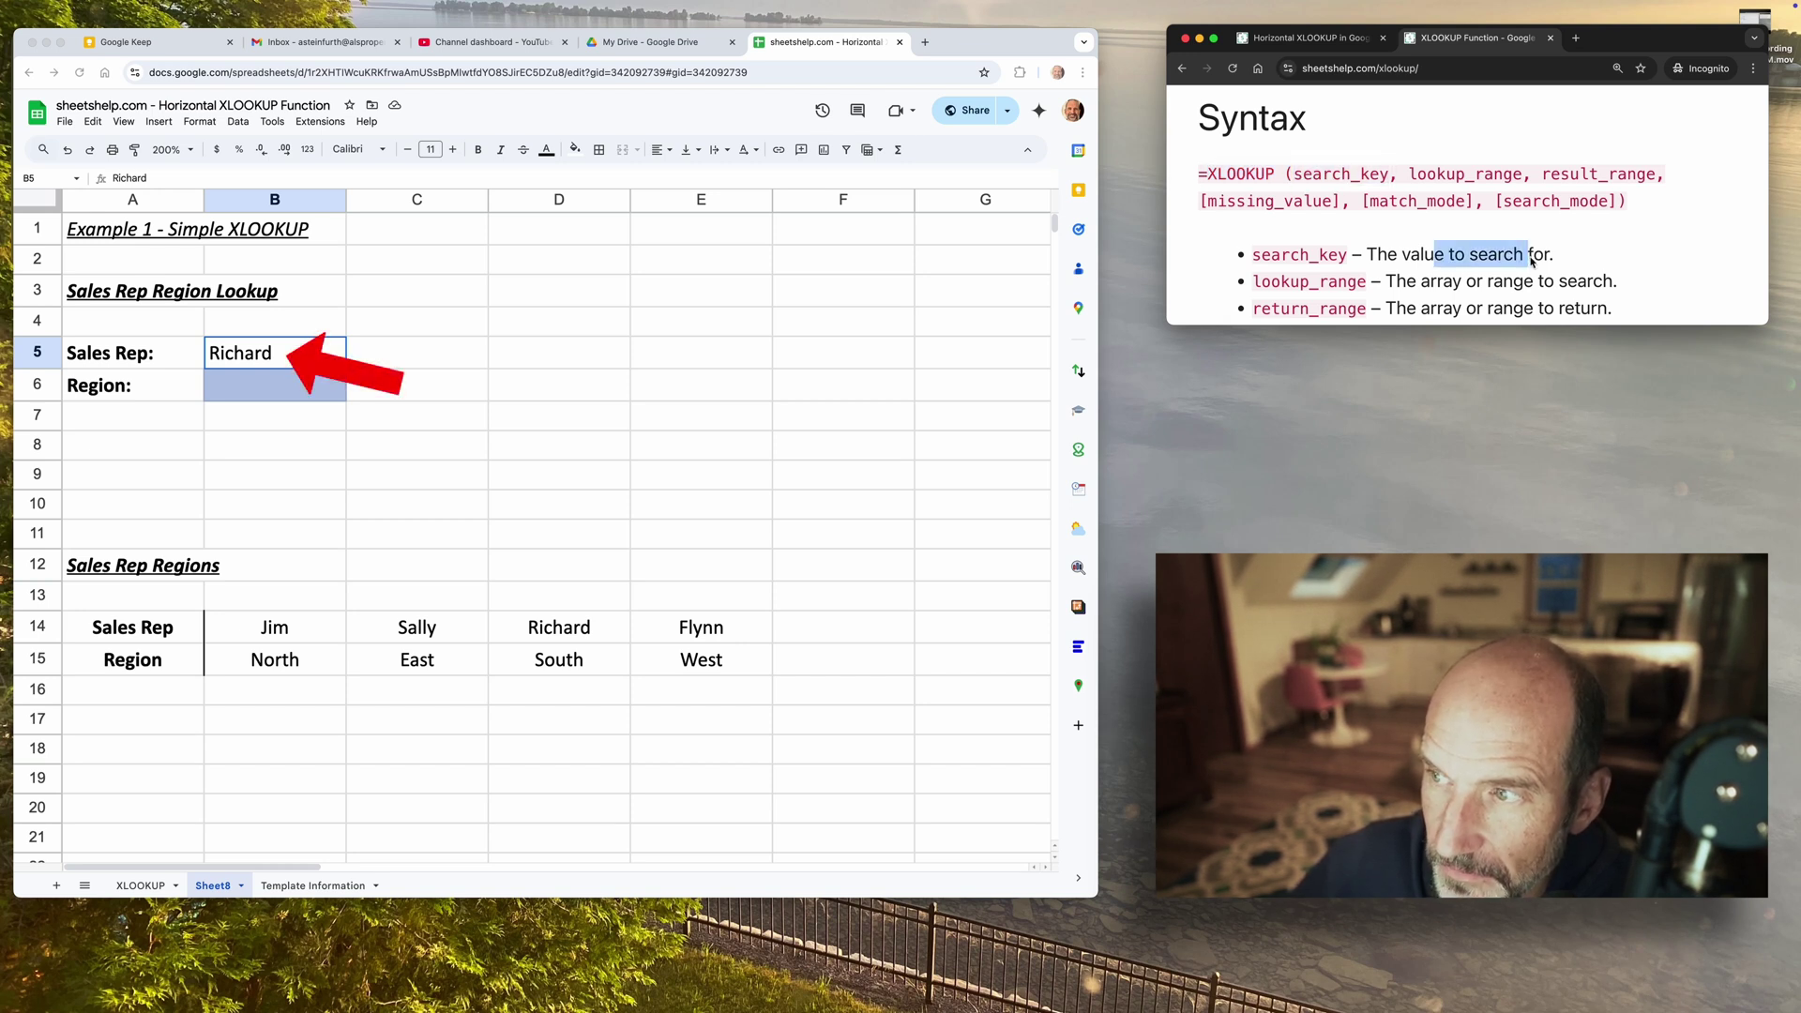
pyautogui.click(295, 379)
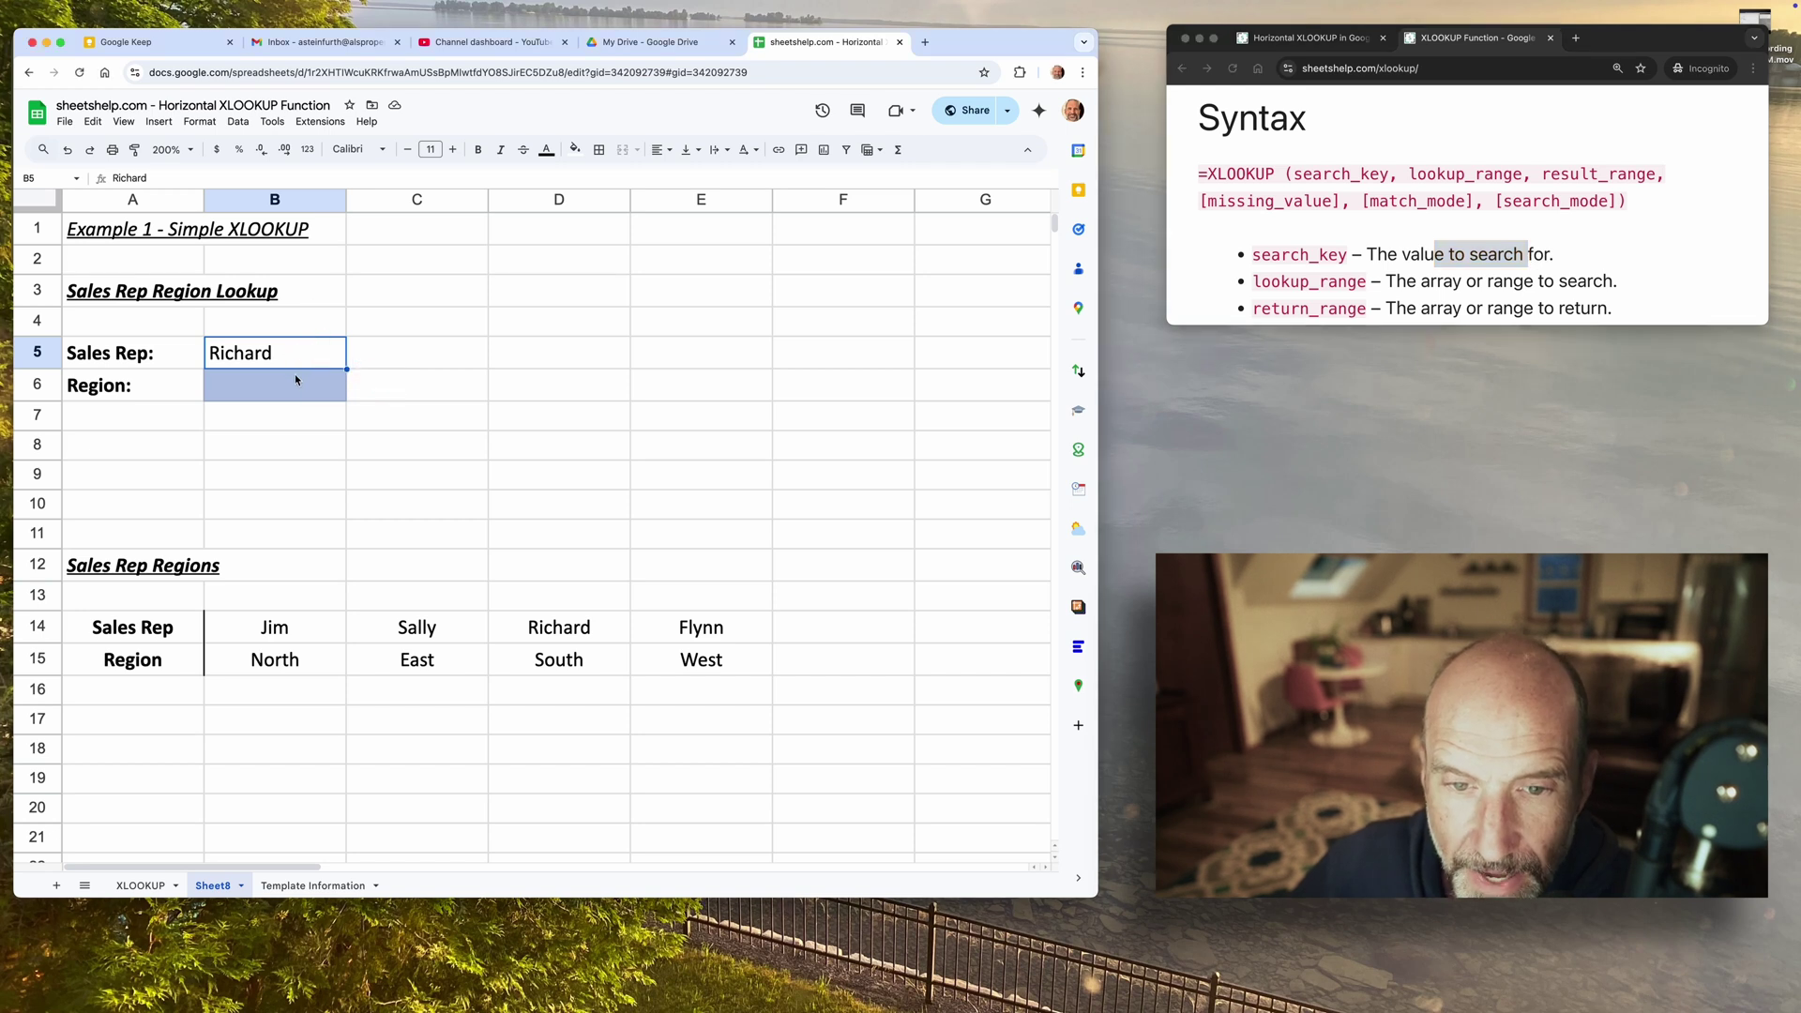
# In Region cell B6, start an XLOOKUP using Richard in B5 as the search key
pyautogui.click(296, 379)
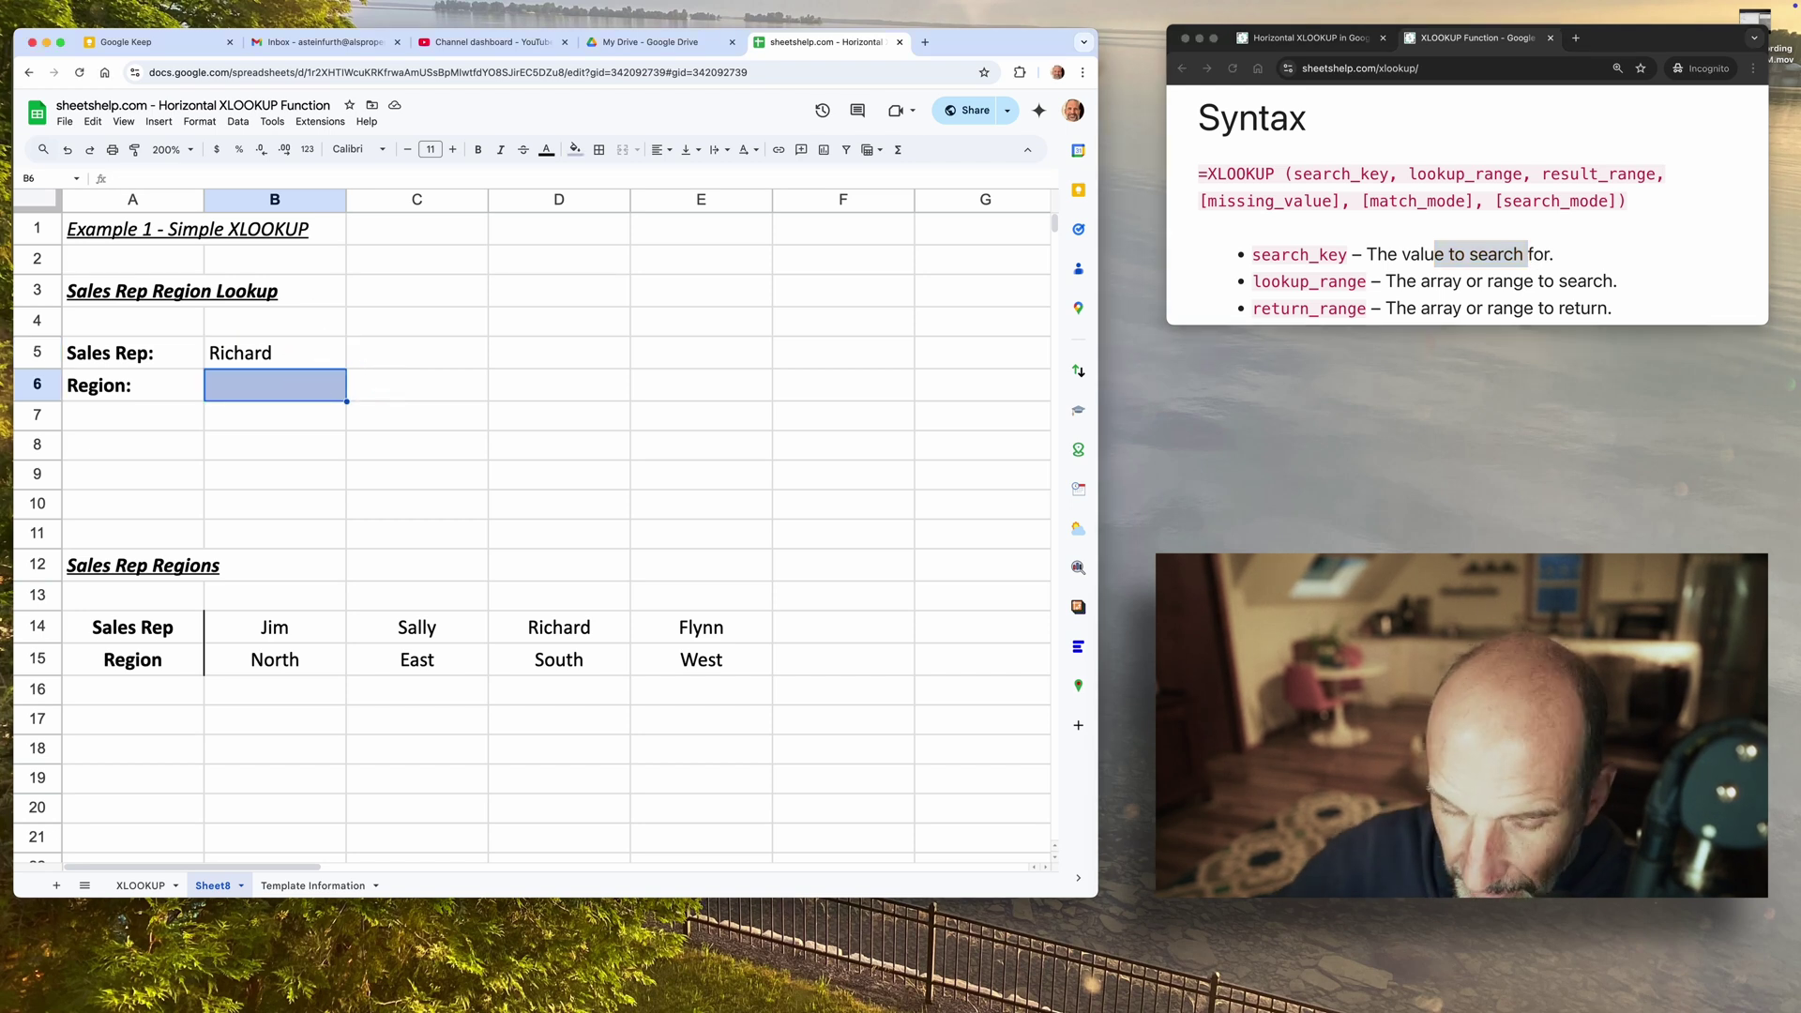
pyautogui.write('=xlo')
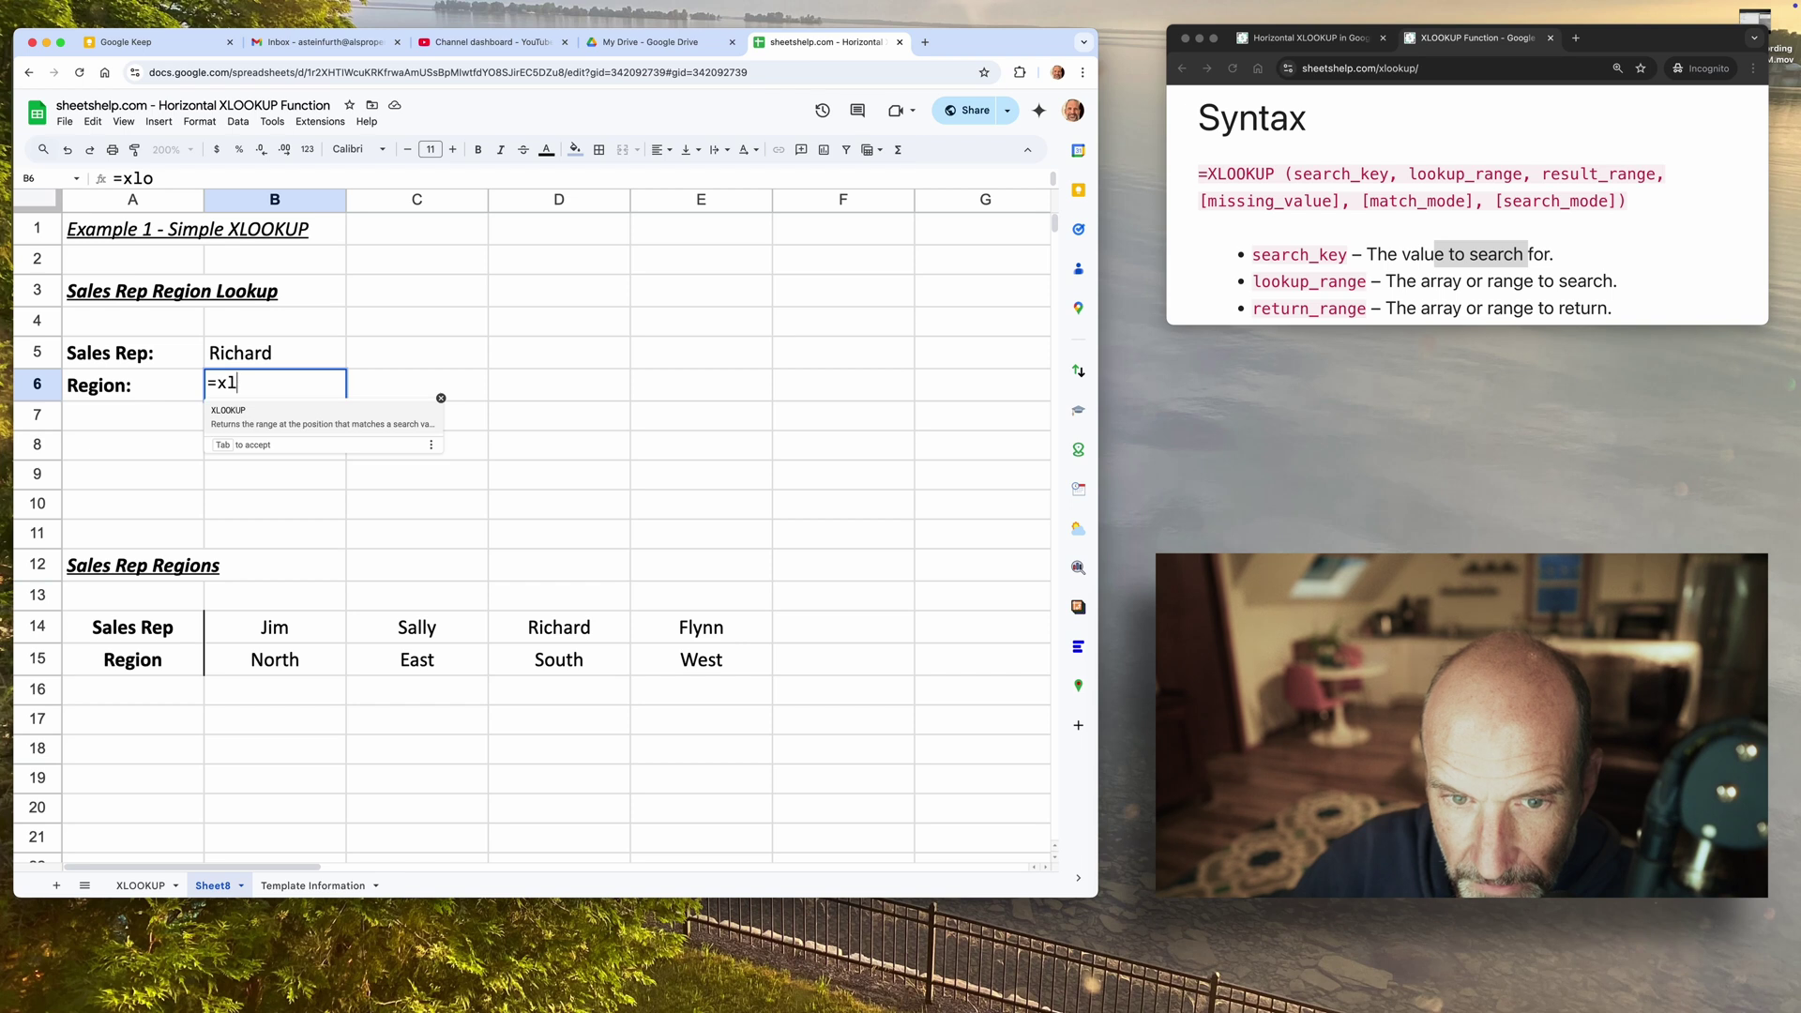
pyautogui.press('BackSpace')
pyautogui.press('BackSpace')
pyautogui.press('BackSpace')
pyautogui.write('XLO')
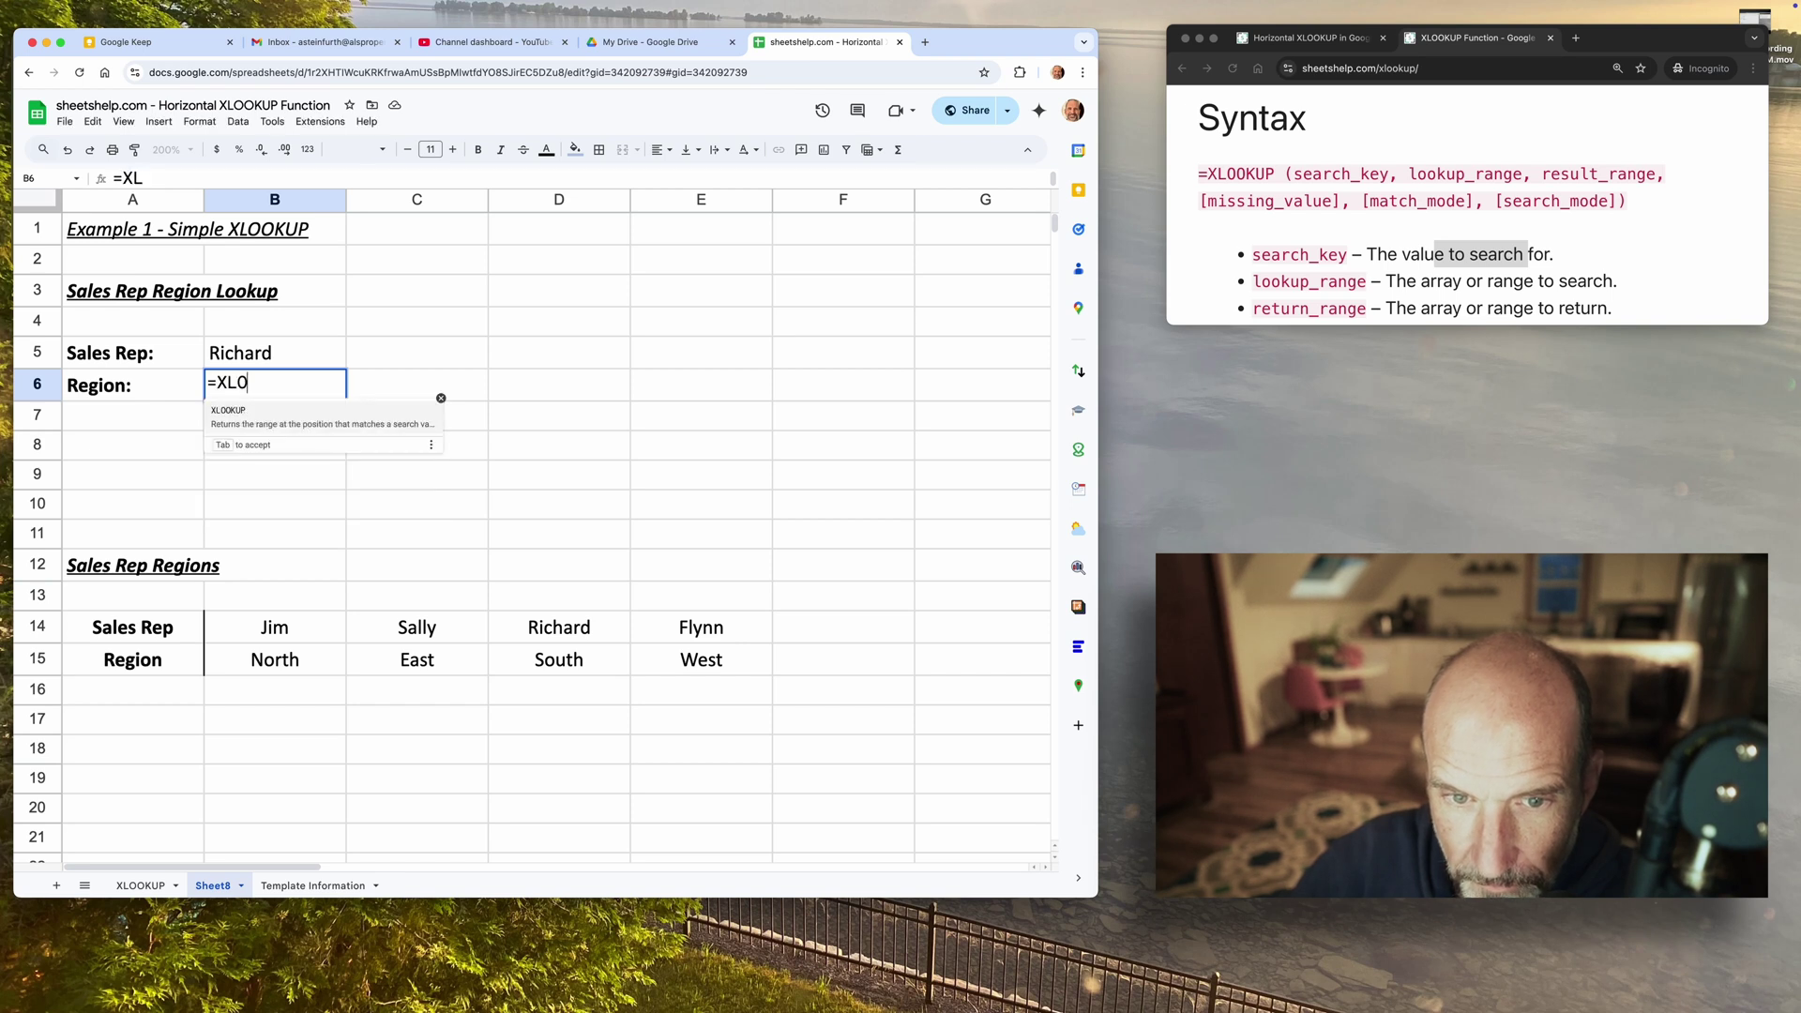
pyautogui.write('OKUP')
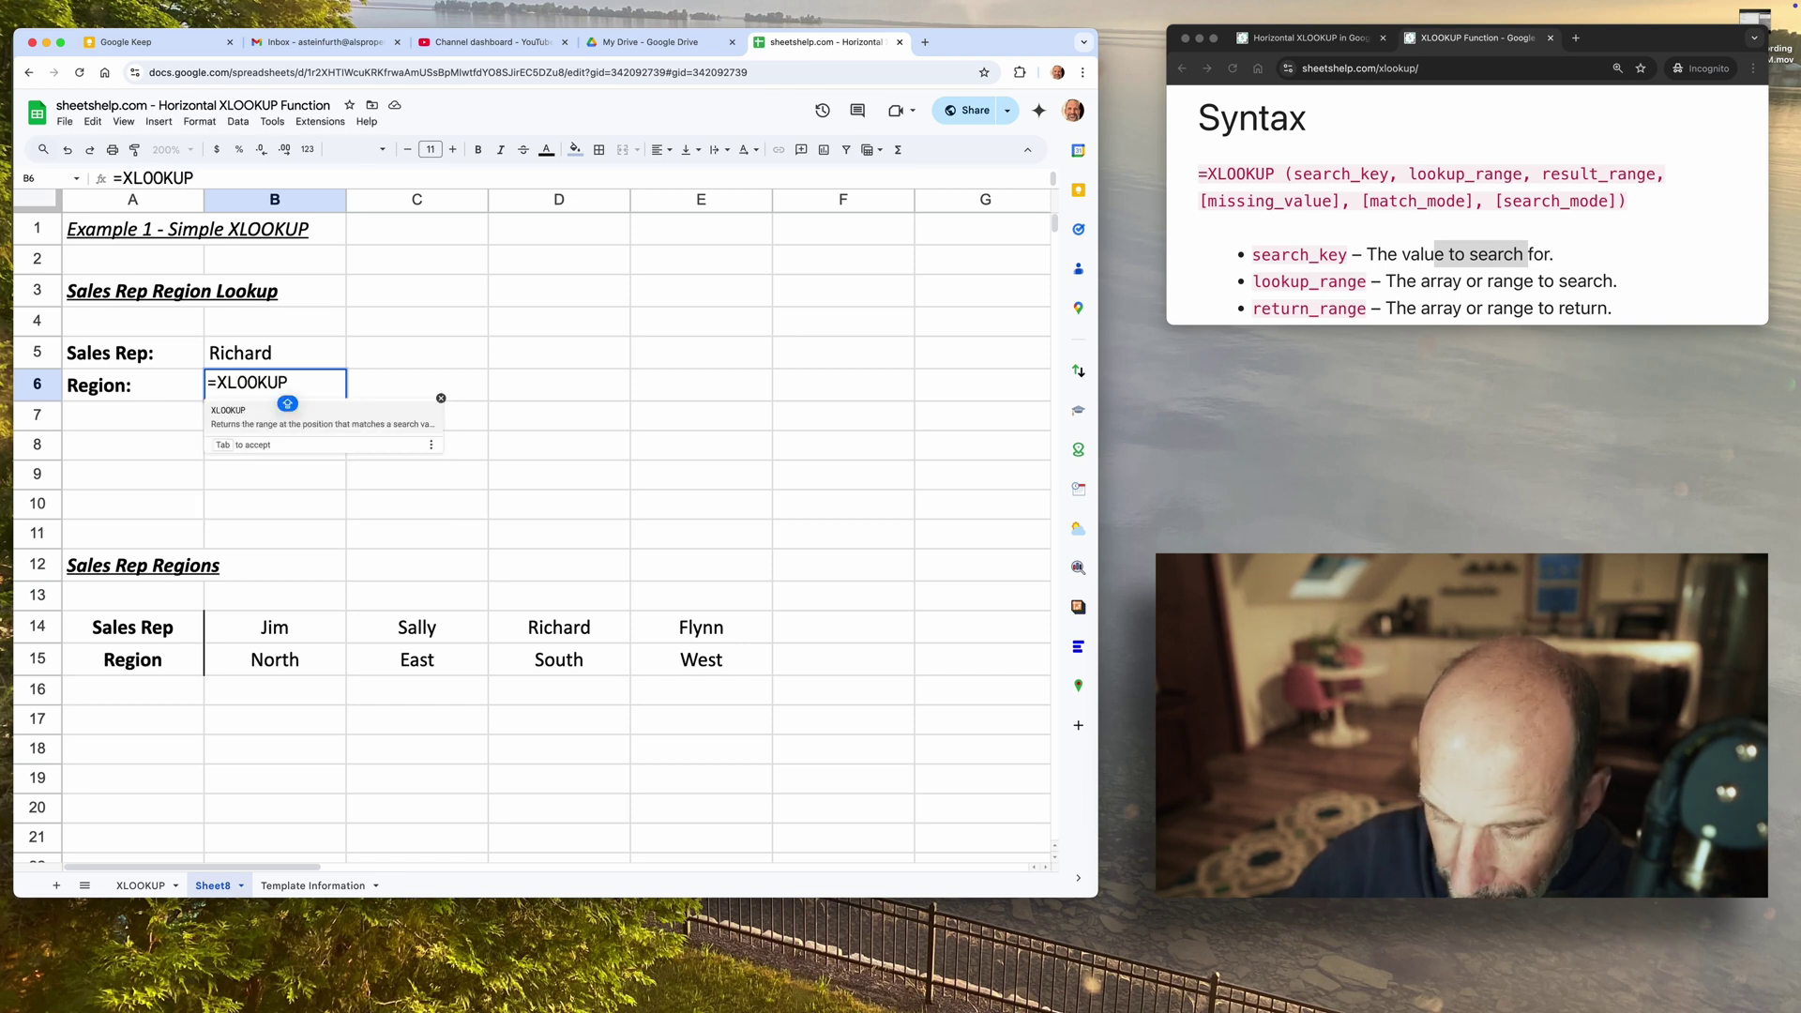
pyautogui.write('(')
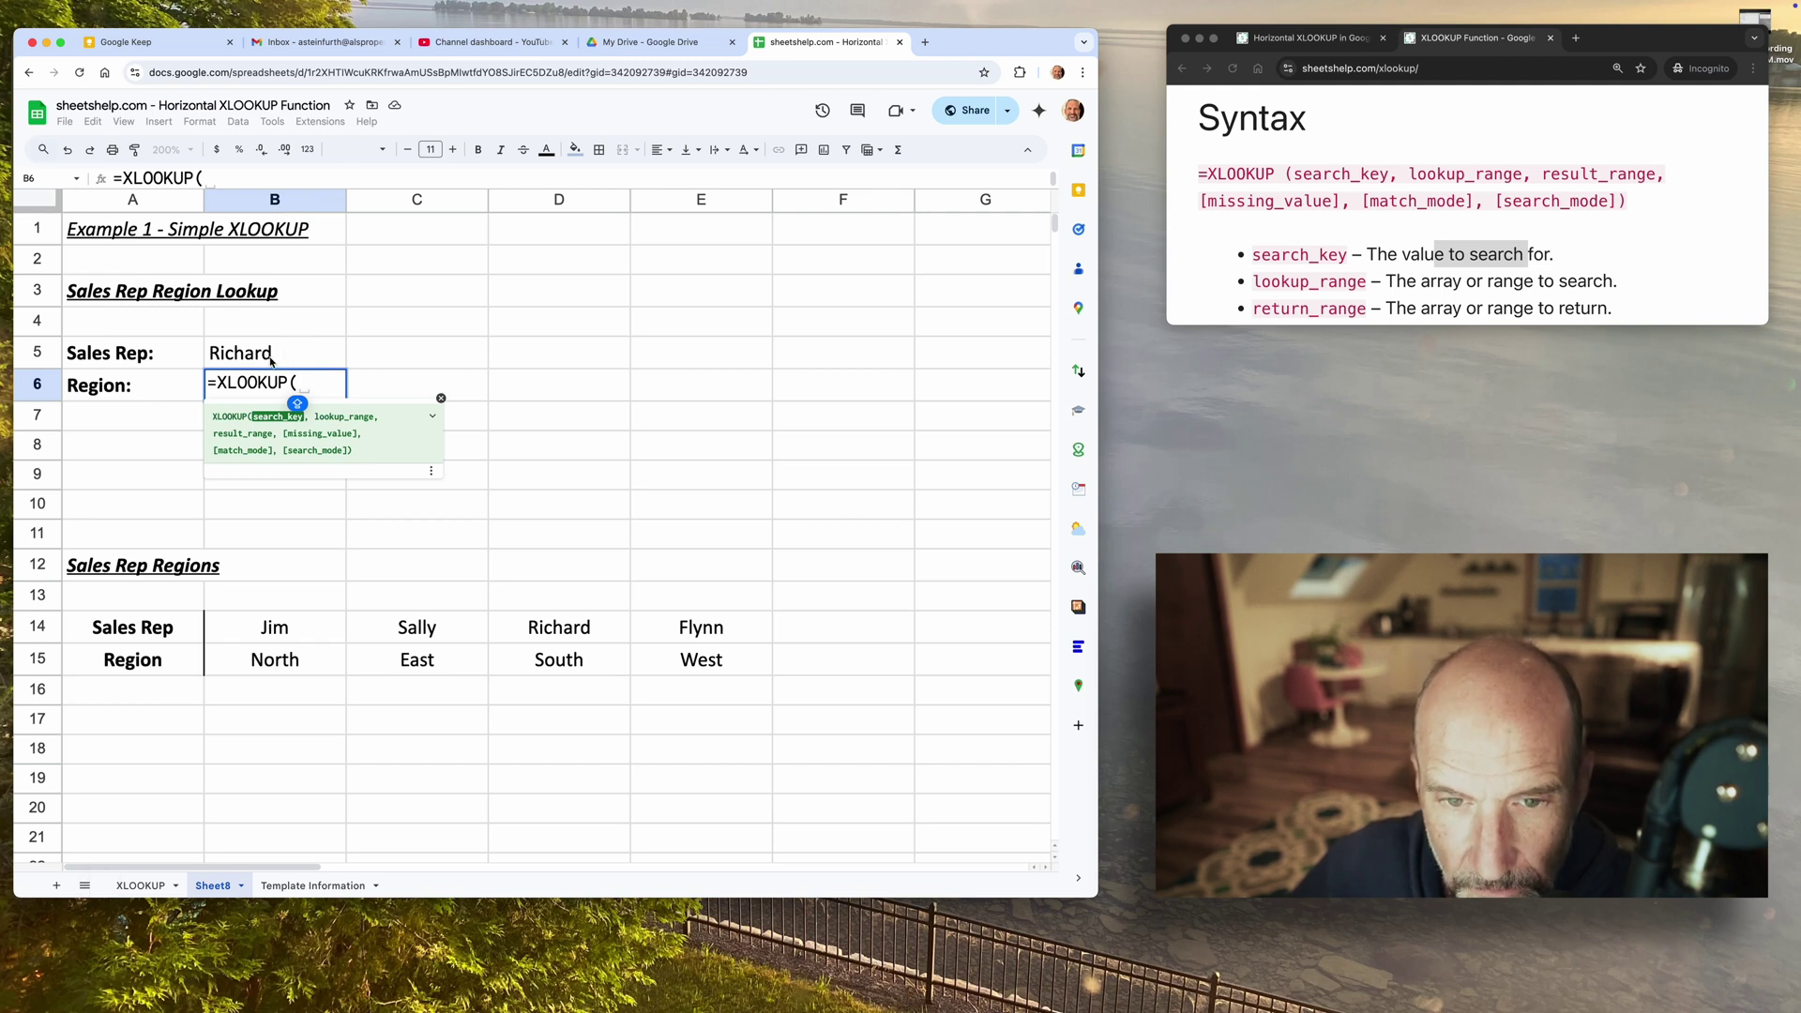
pyautogui.click(271, 356)
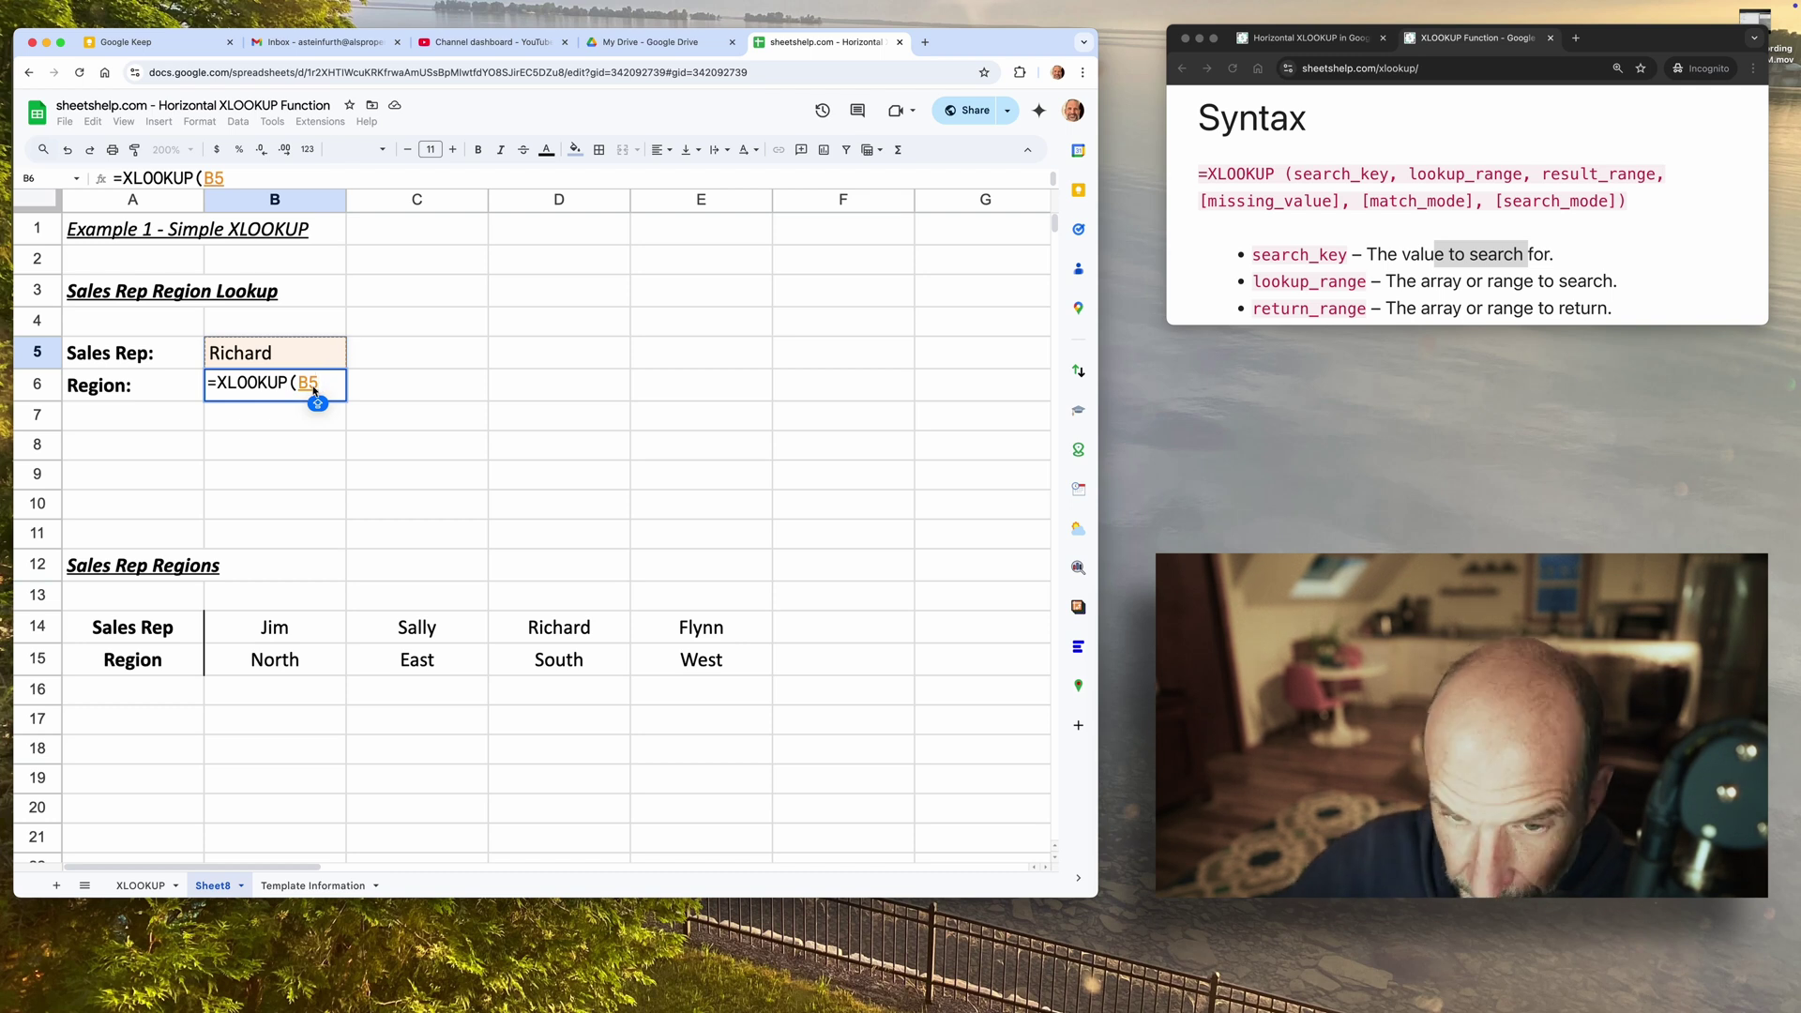
pyautogui.write(',')
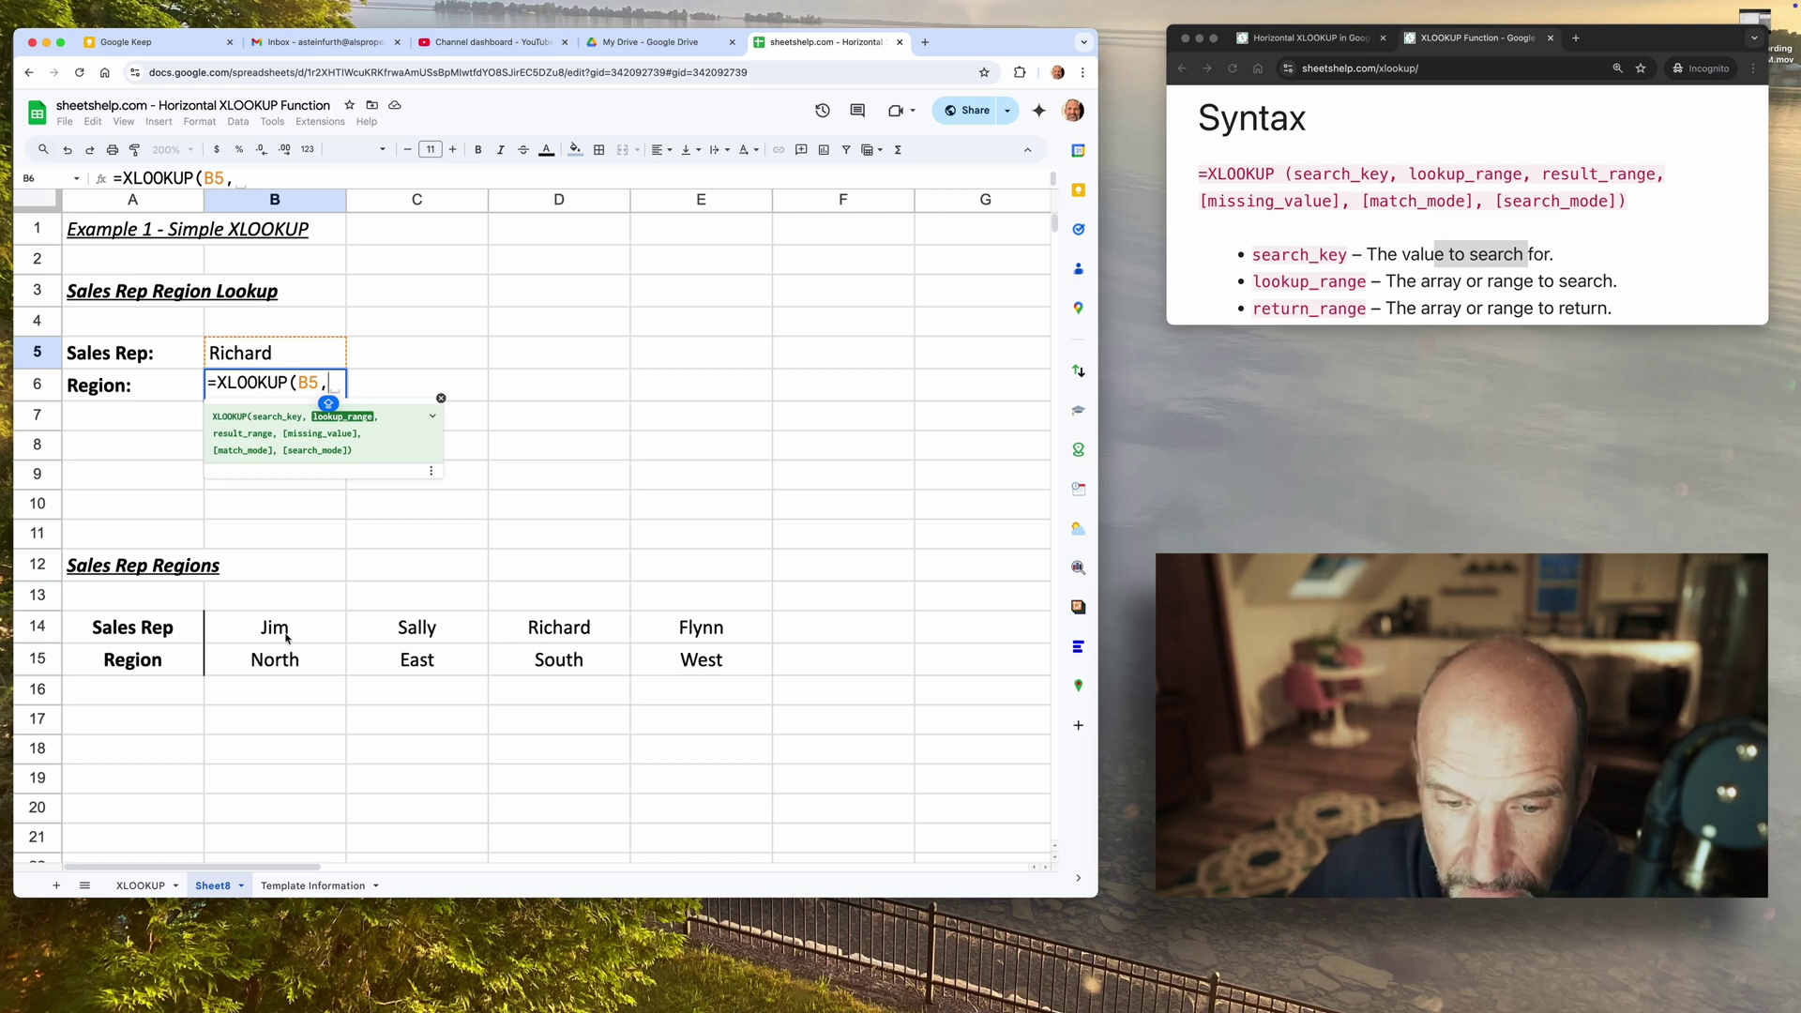
# Add sales rep names B14:E14 as the lookup range and check the result_range hint
pyautogui.moveTo(284, 637); pyautogui.dragTo(652, 637)
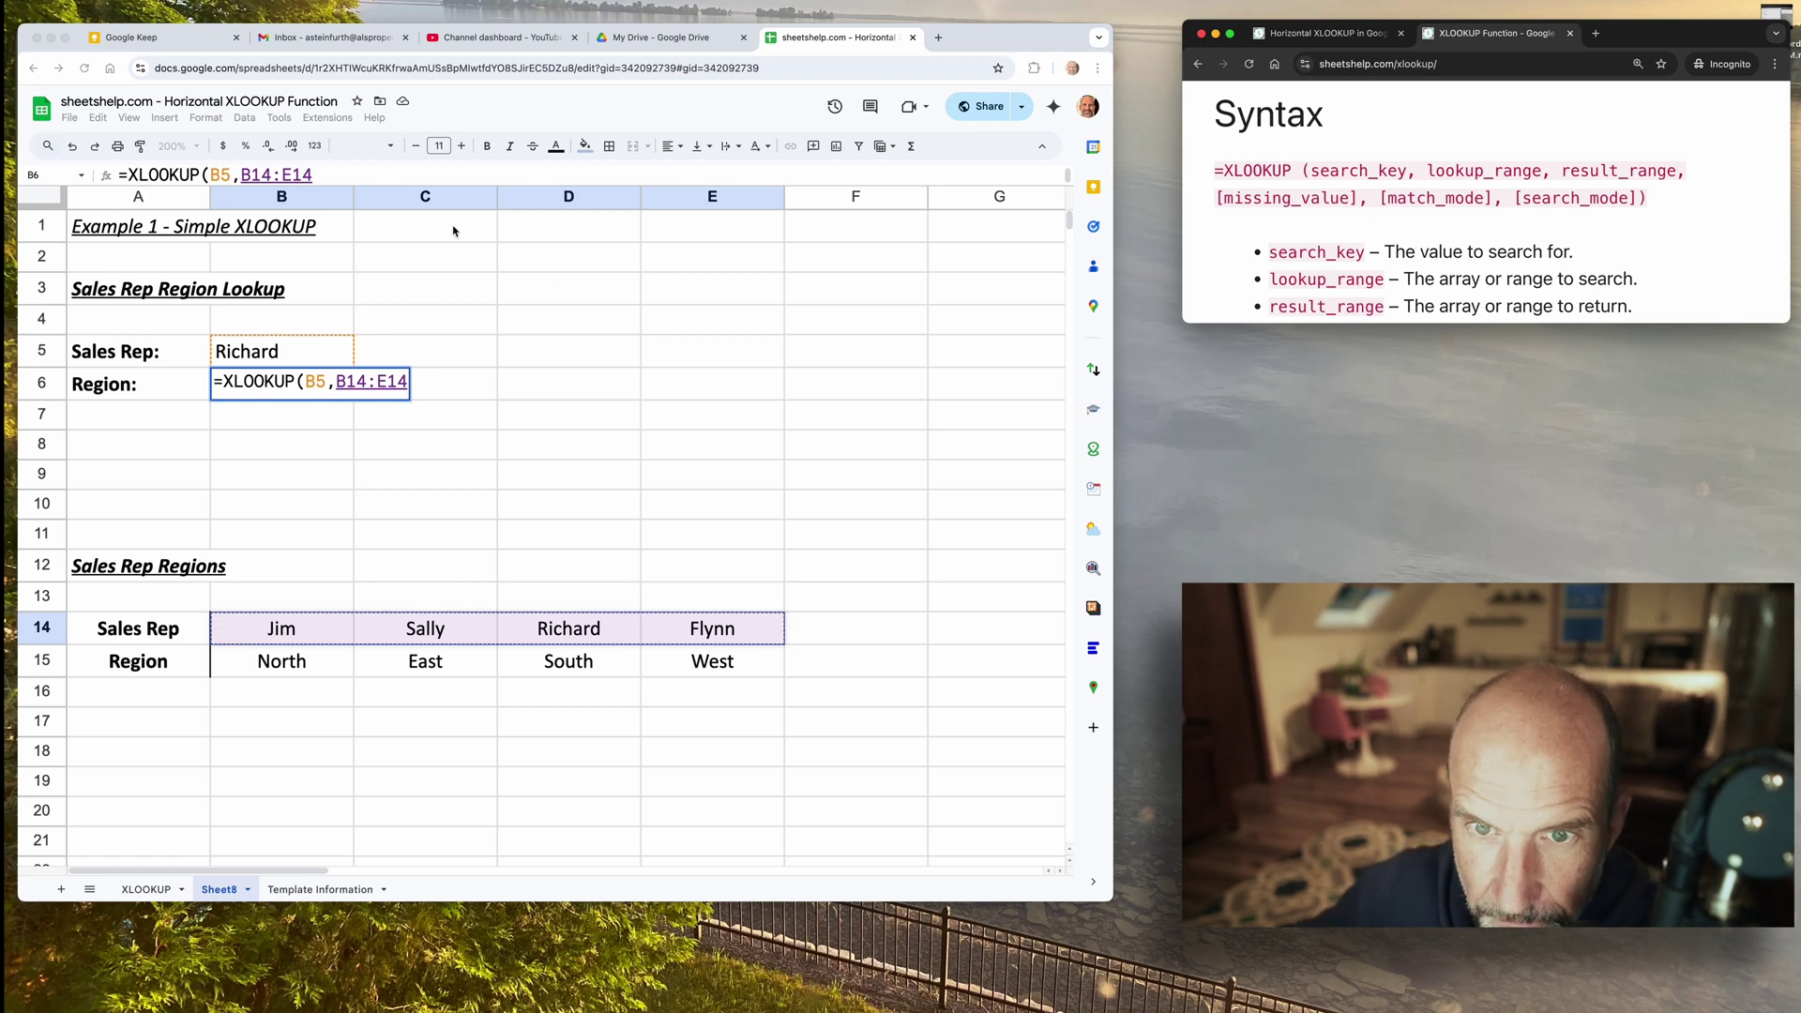
pyautogui.click(430, 177)
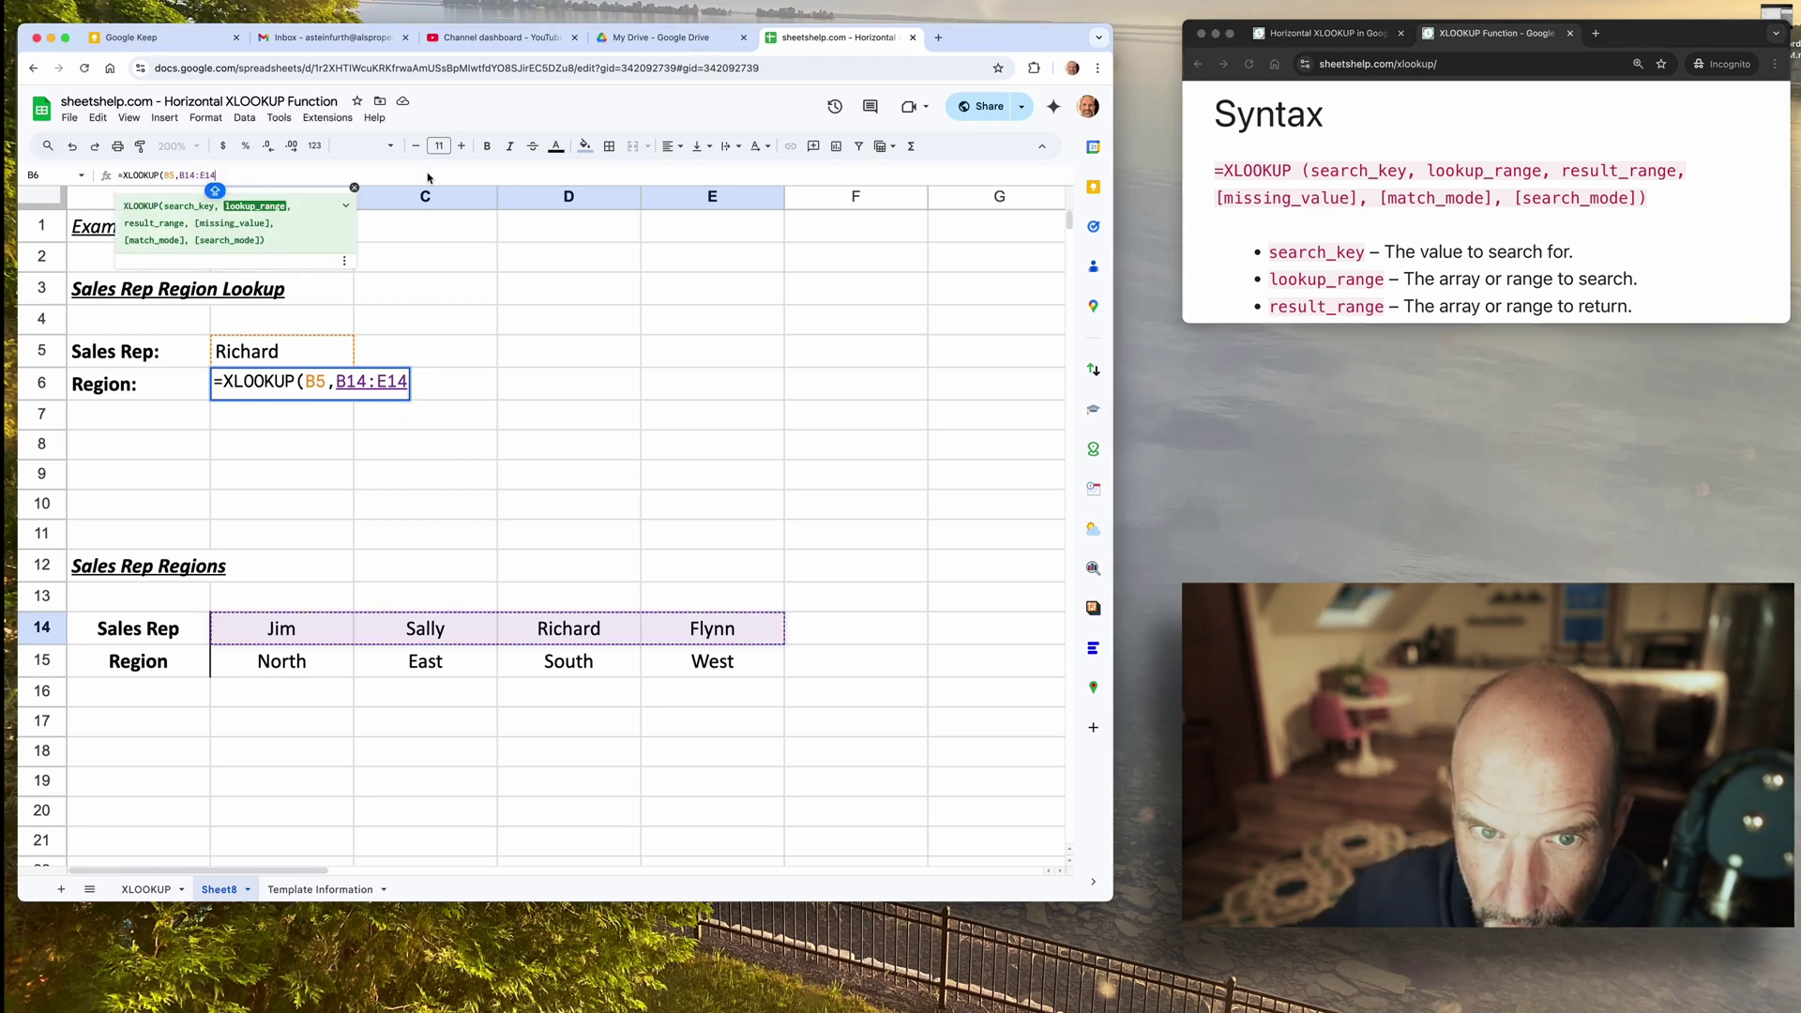
pyautogui.write(',')
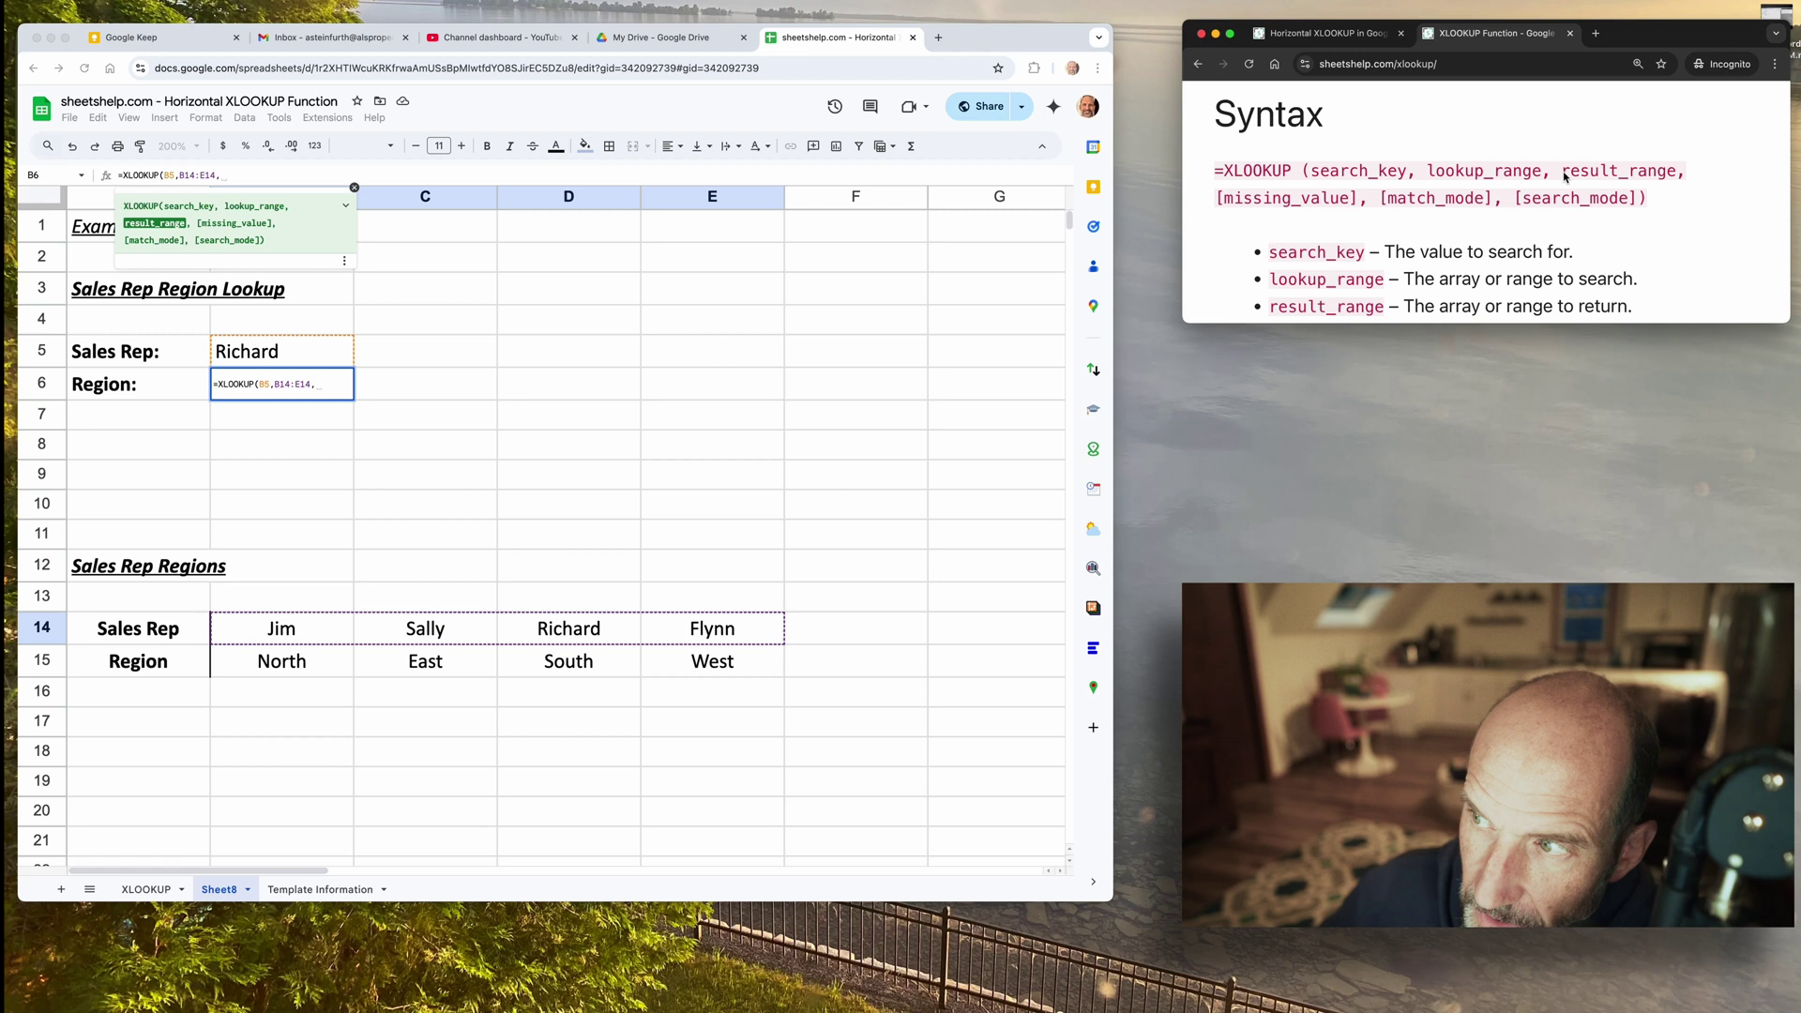
pyautogui.moveTo(1566, 172); pyautogui.dragTo(1630, 172)
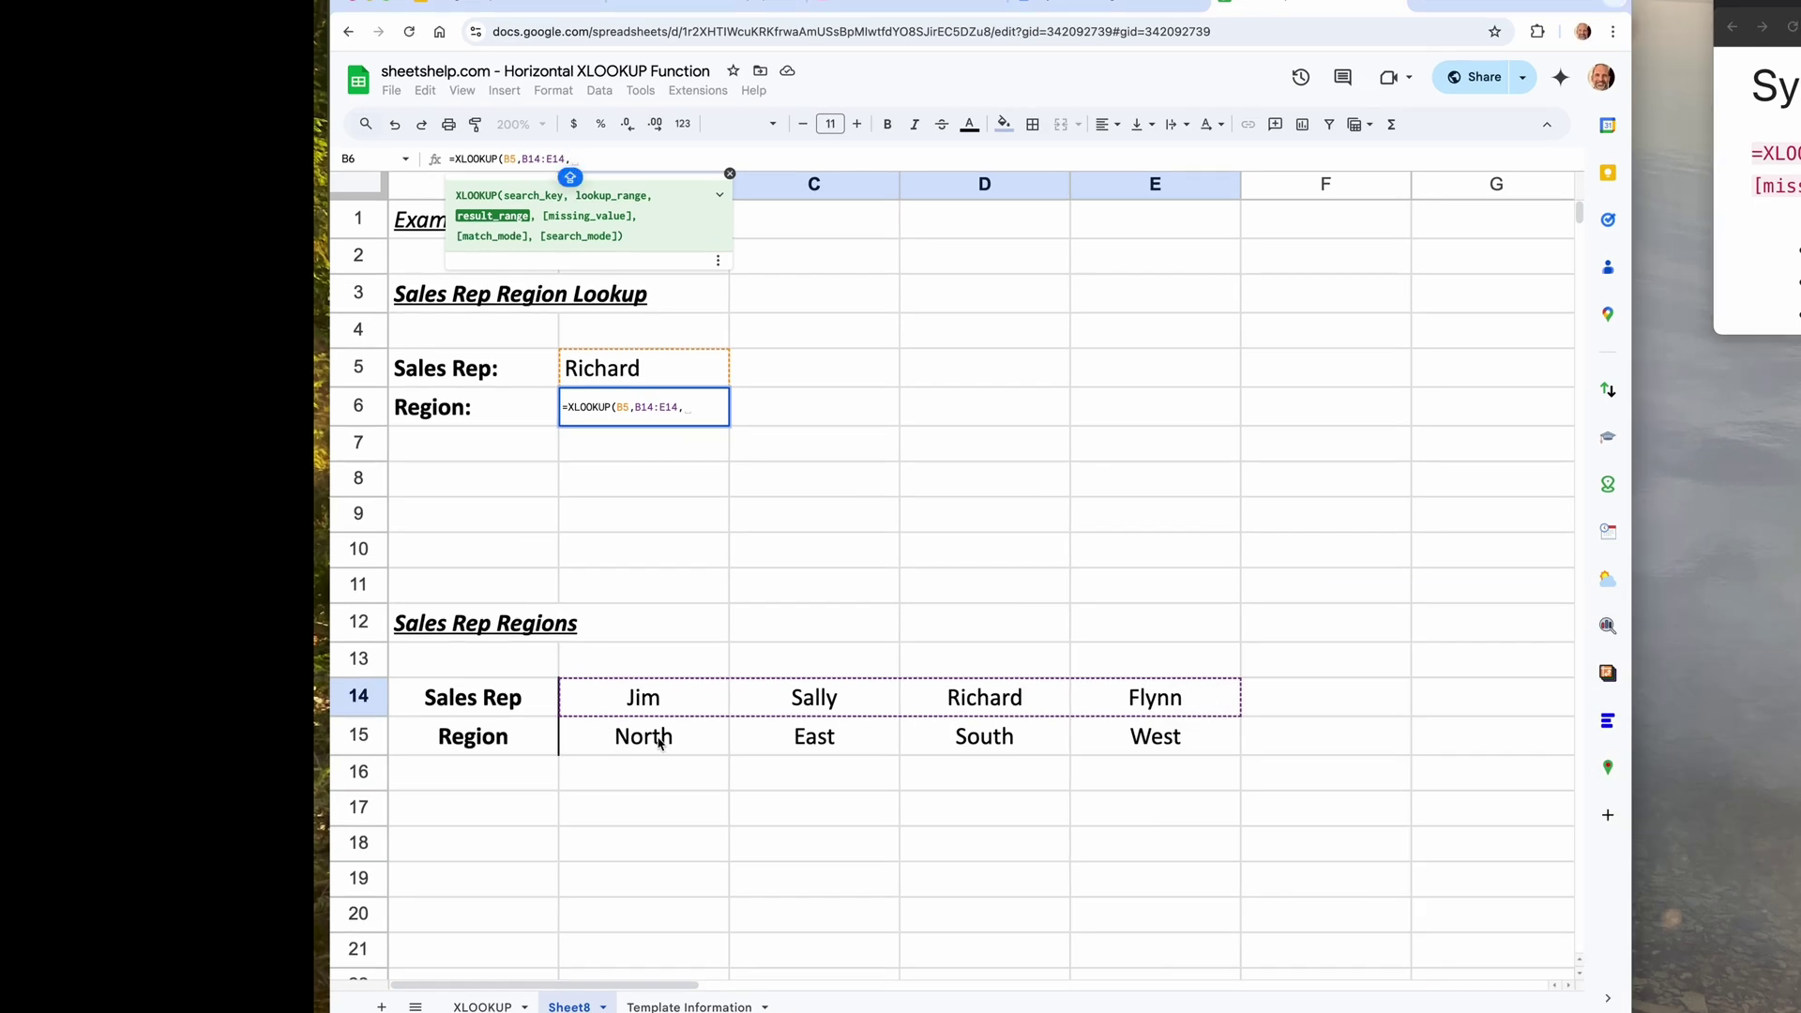
# Set regions B15:E15 as the result range and enter the formula, returning South
pyautogui.moveTo(656, 742); pyautogui.dragTo(912, 749)
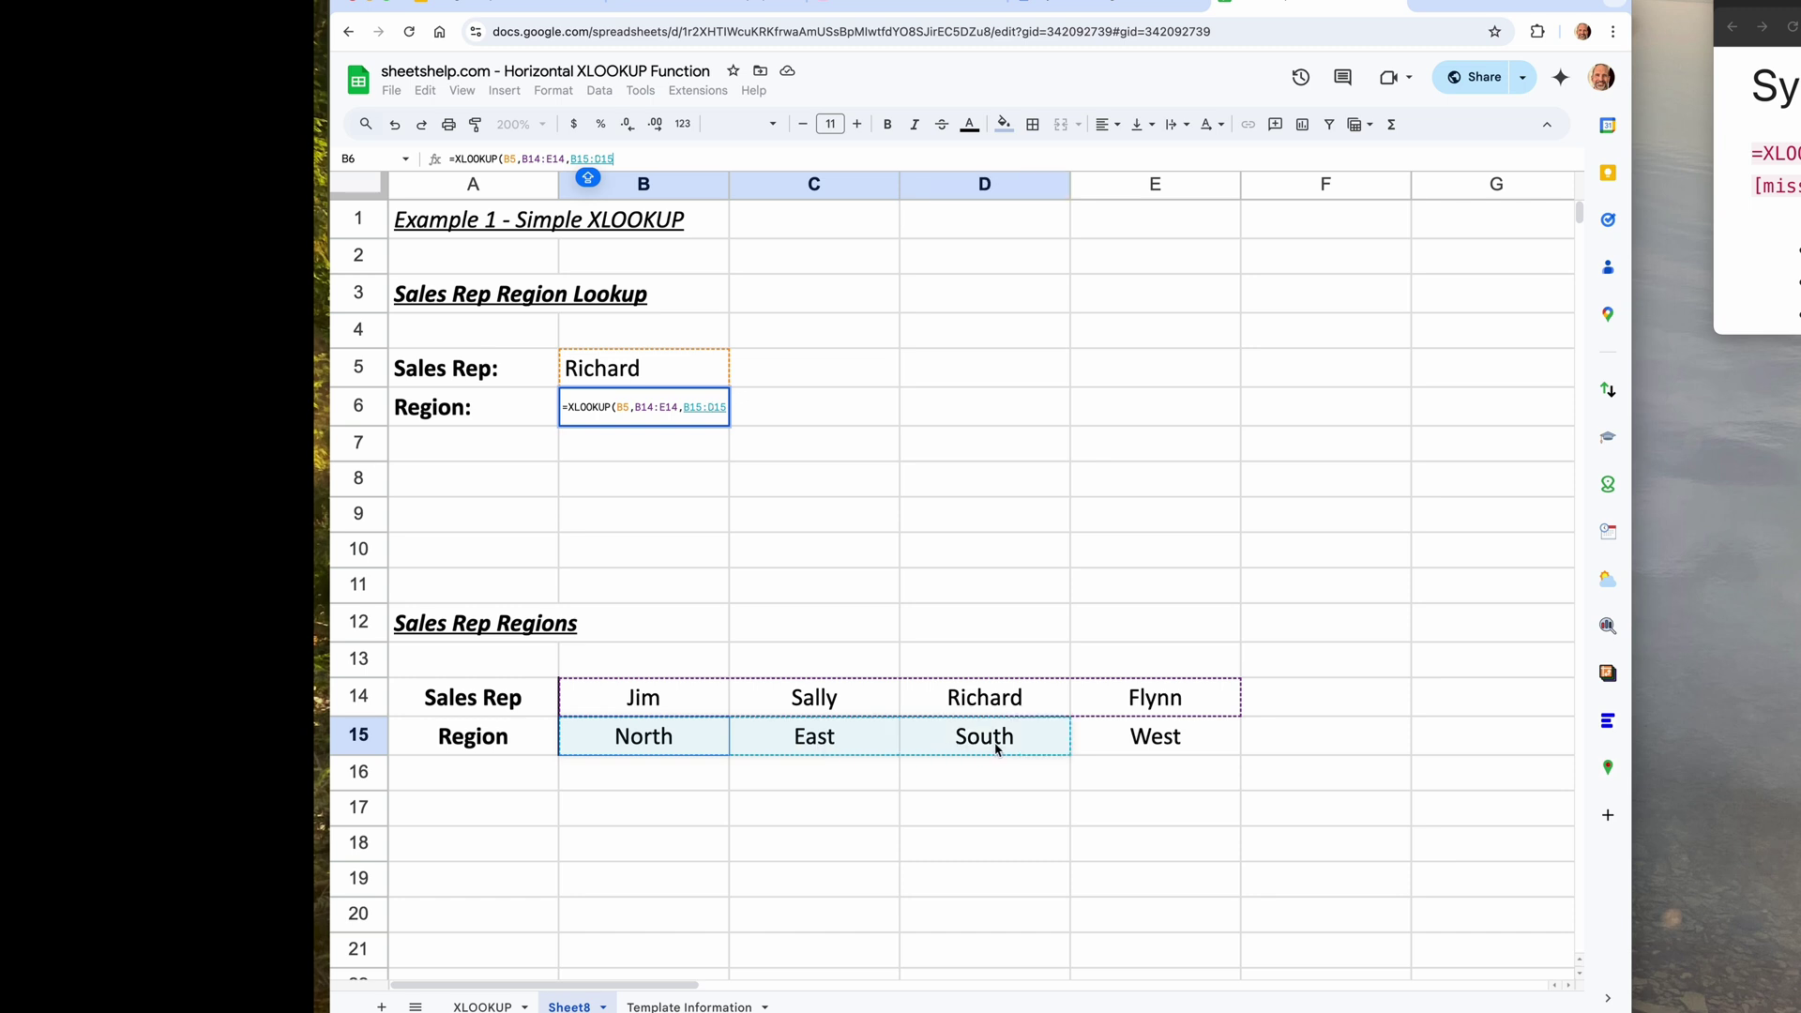
pyautogui.moveTo(1046, 746); pyautogui.dragTo(1117, 746)
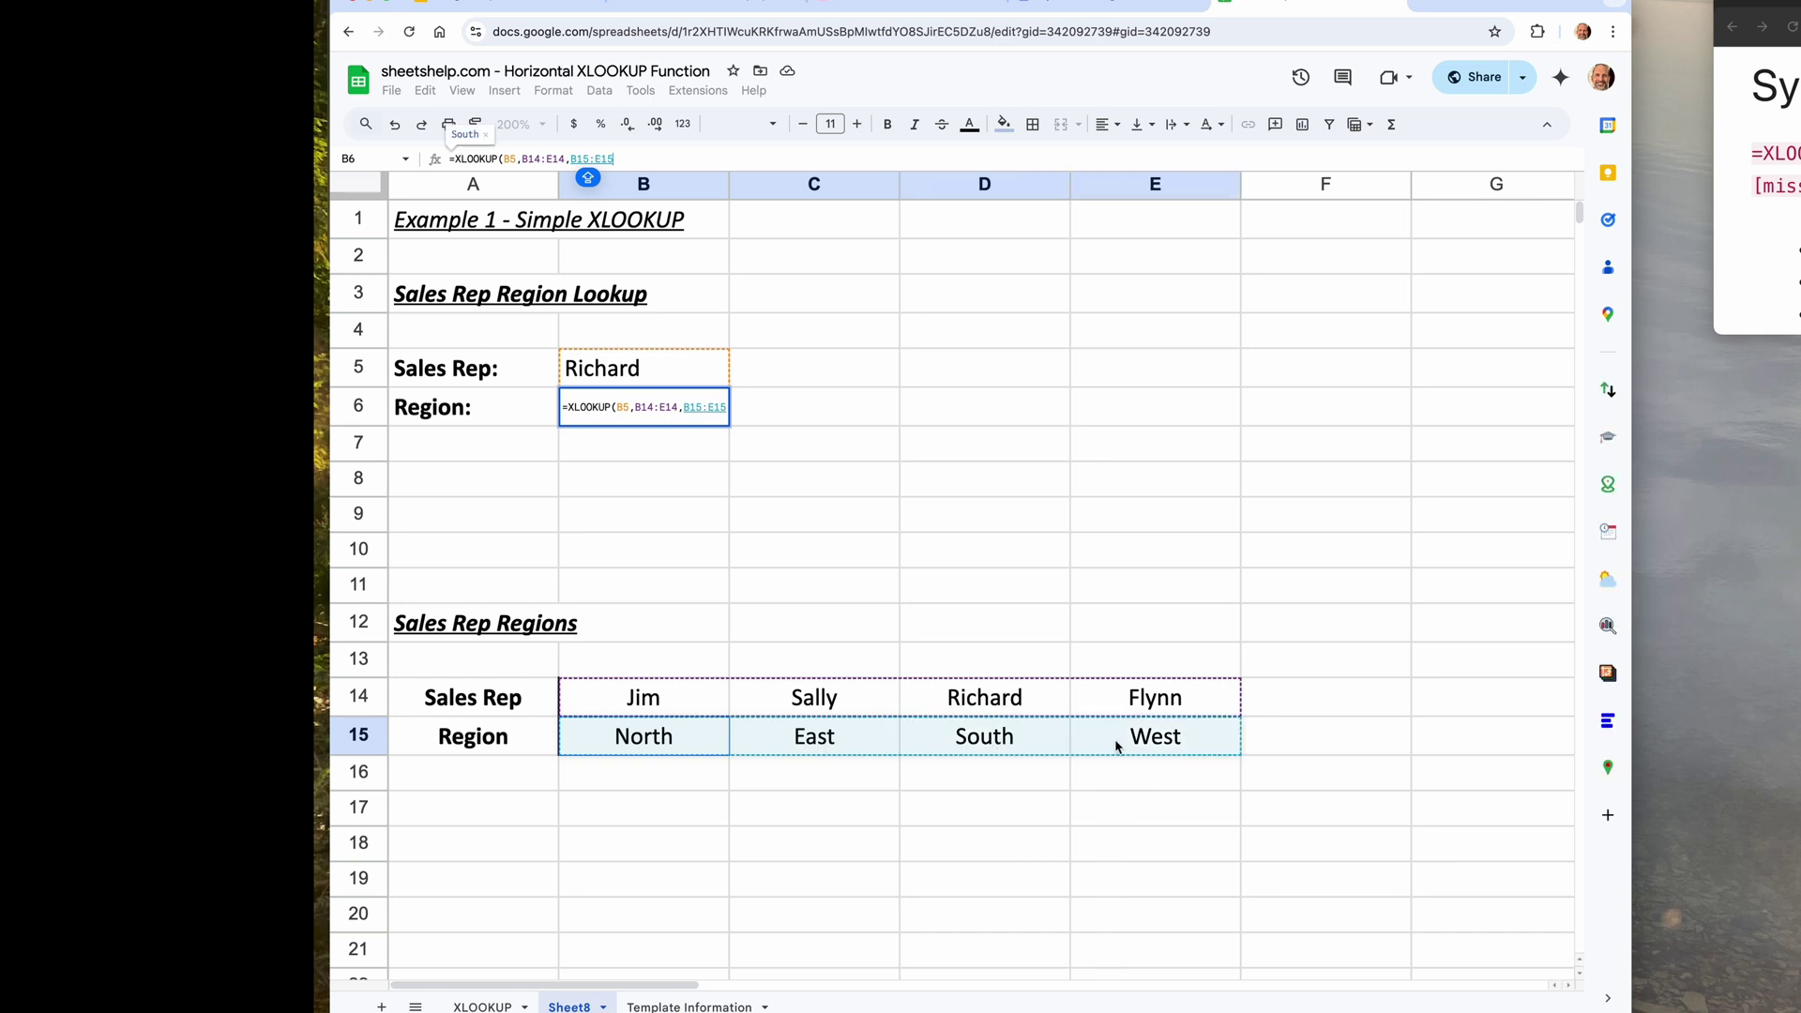
pyautogui.write(')')
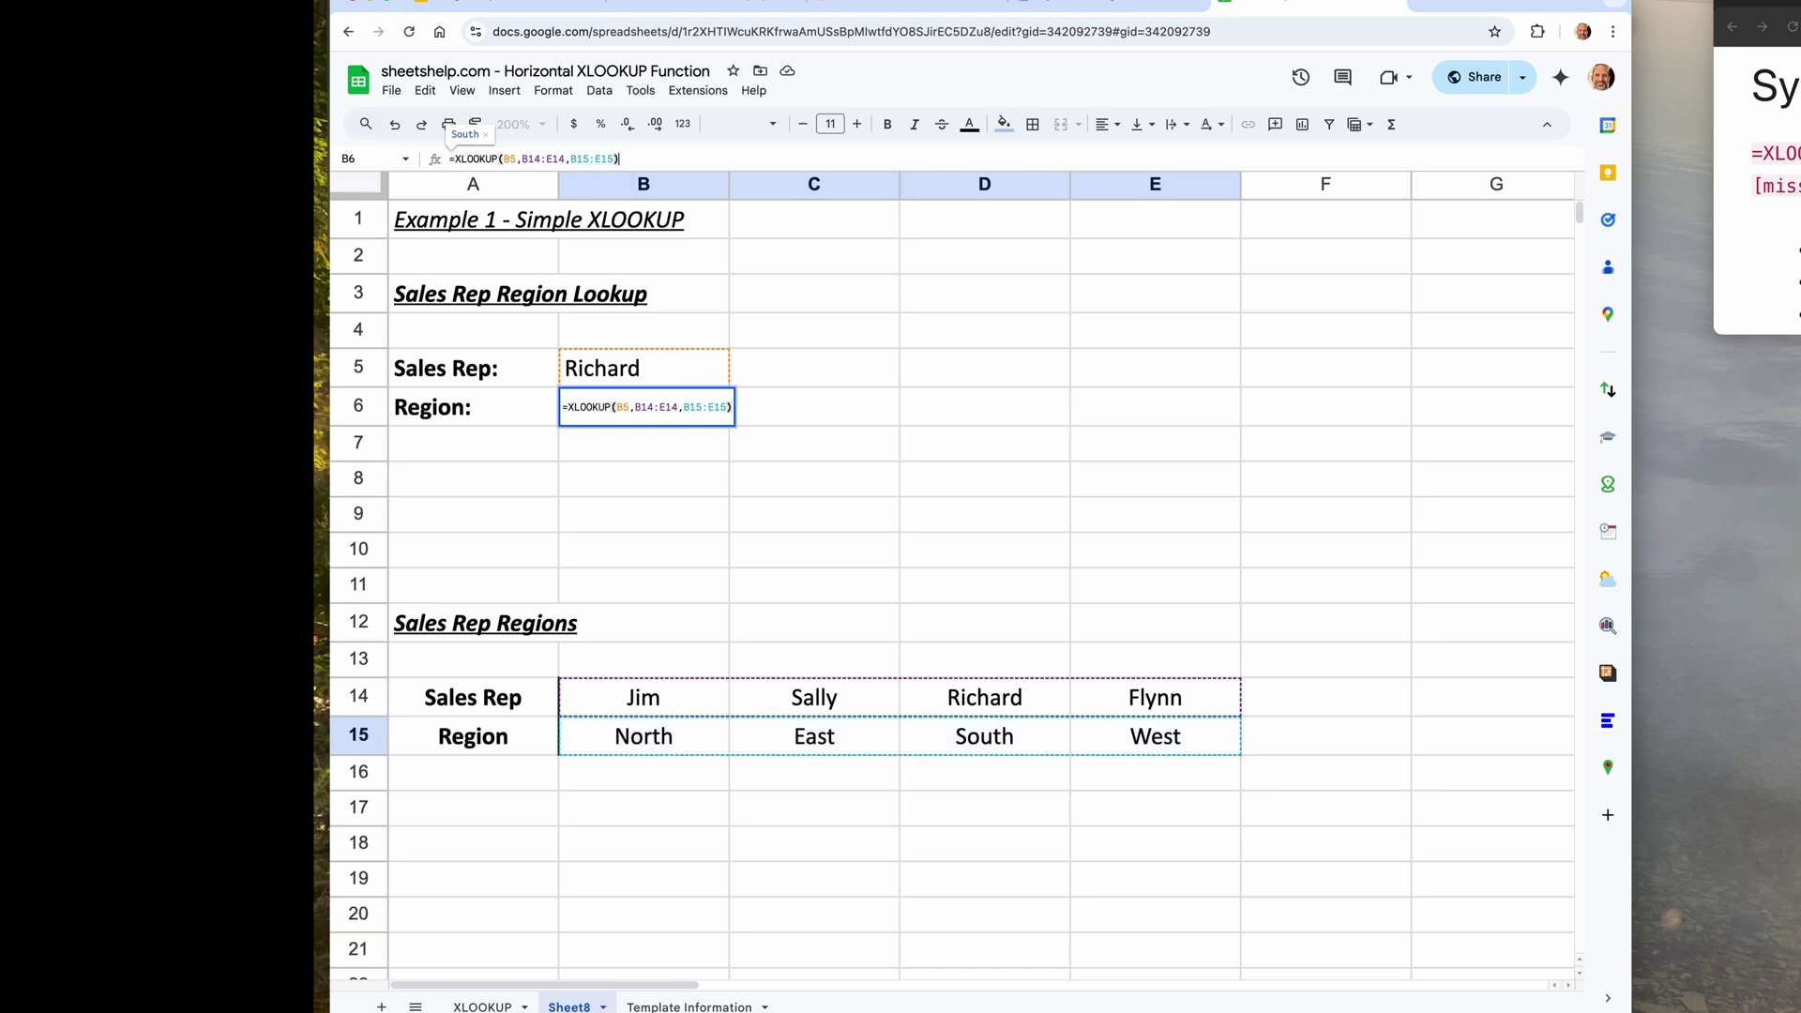
pyautogui.press('Return')
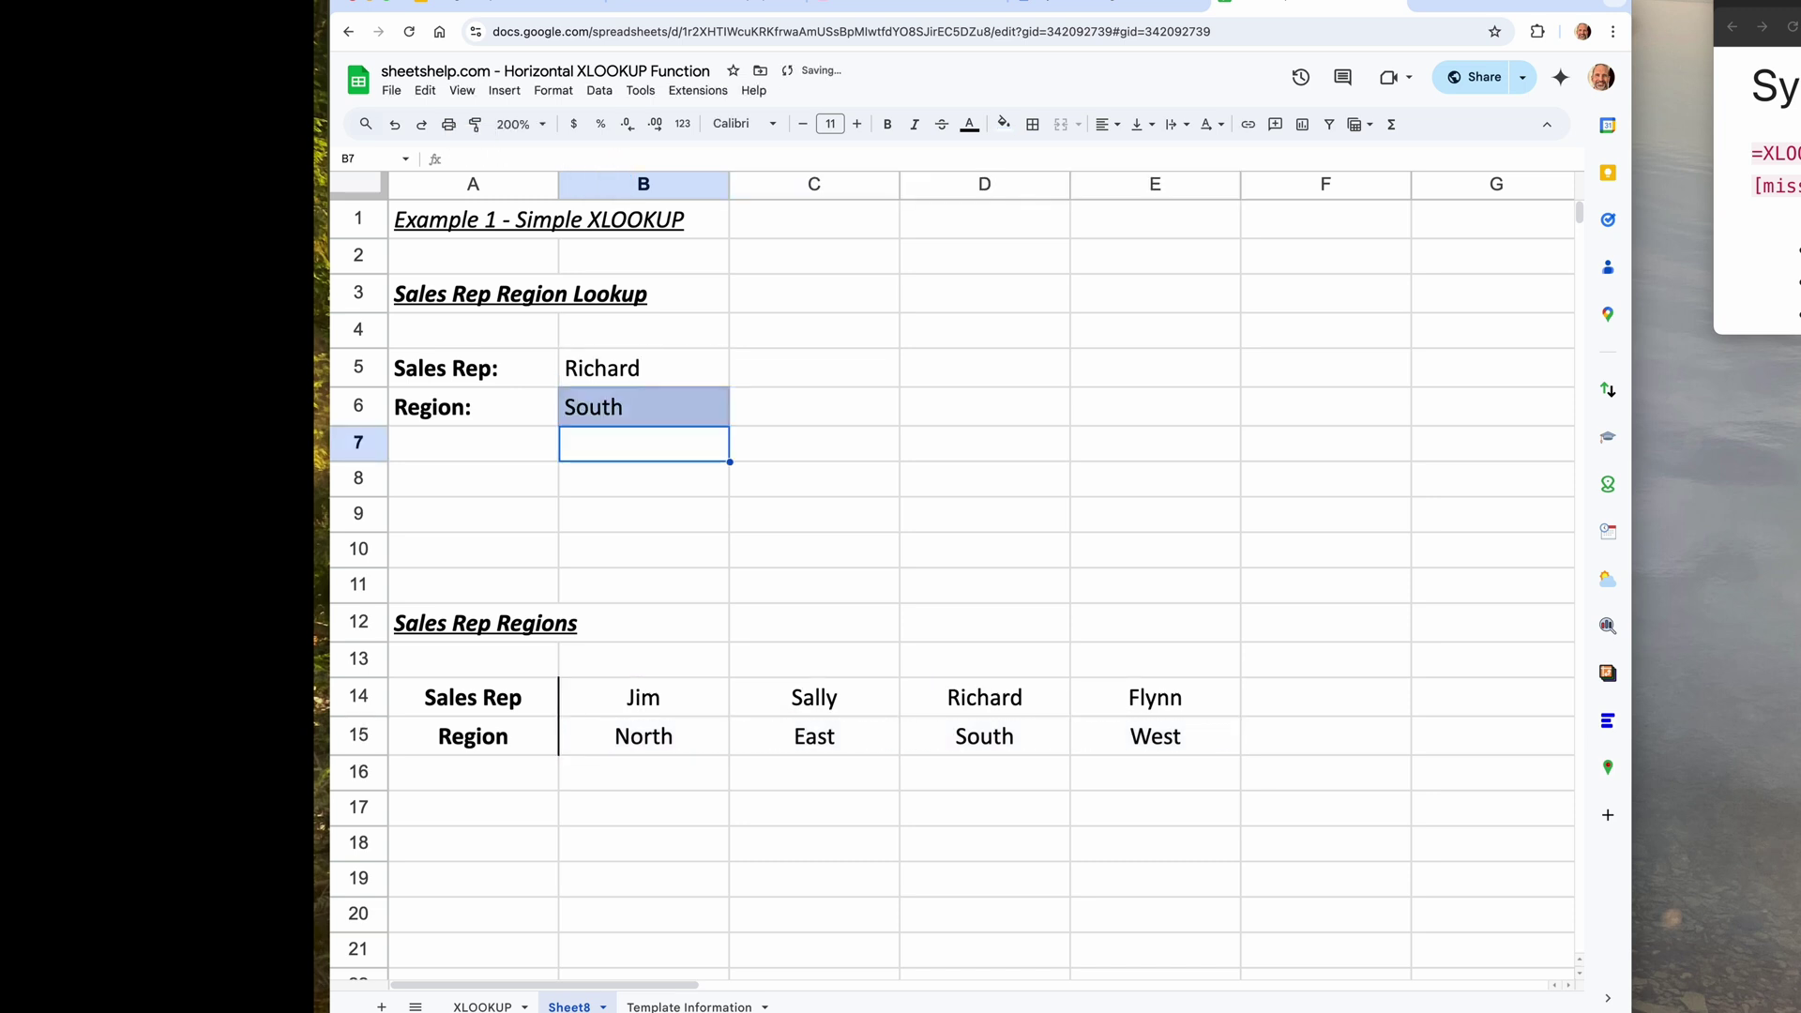
pyautogui.click(690, 378)
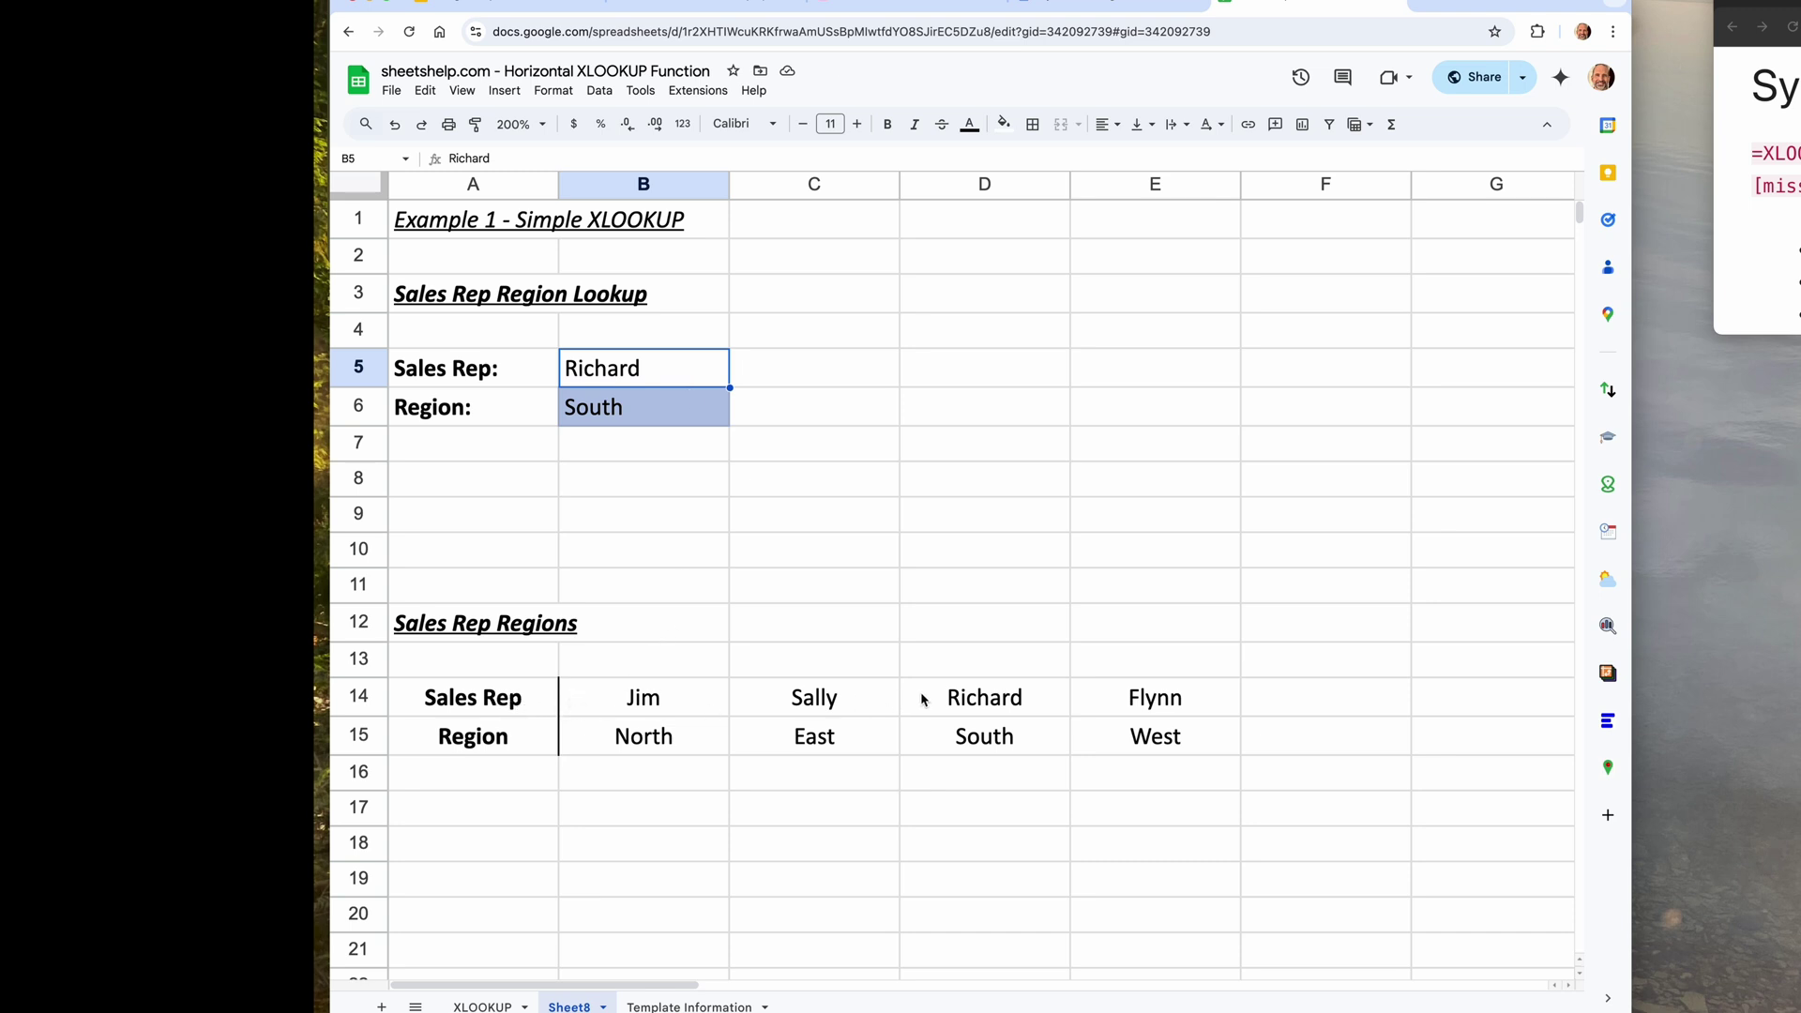
pyautogui.click(945, 757)
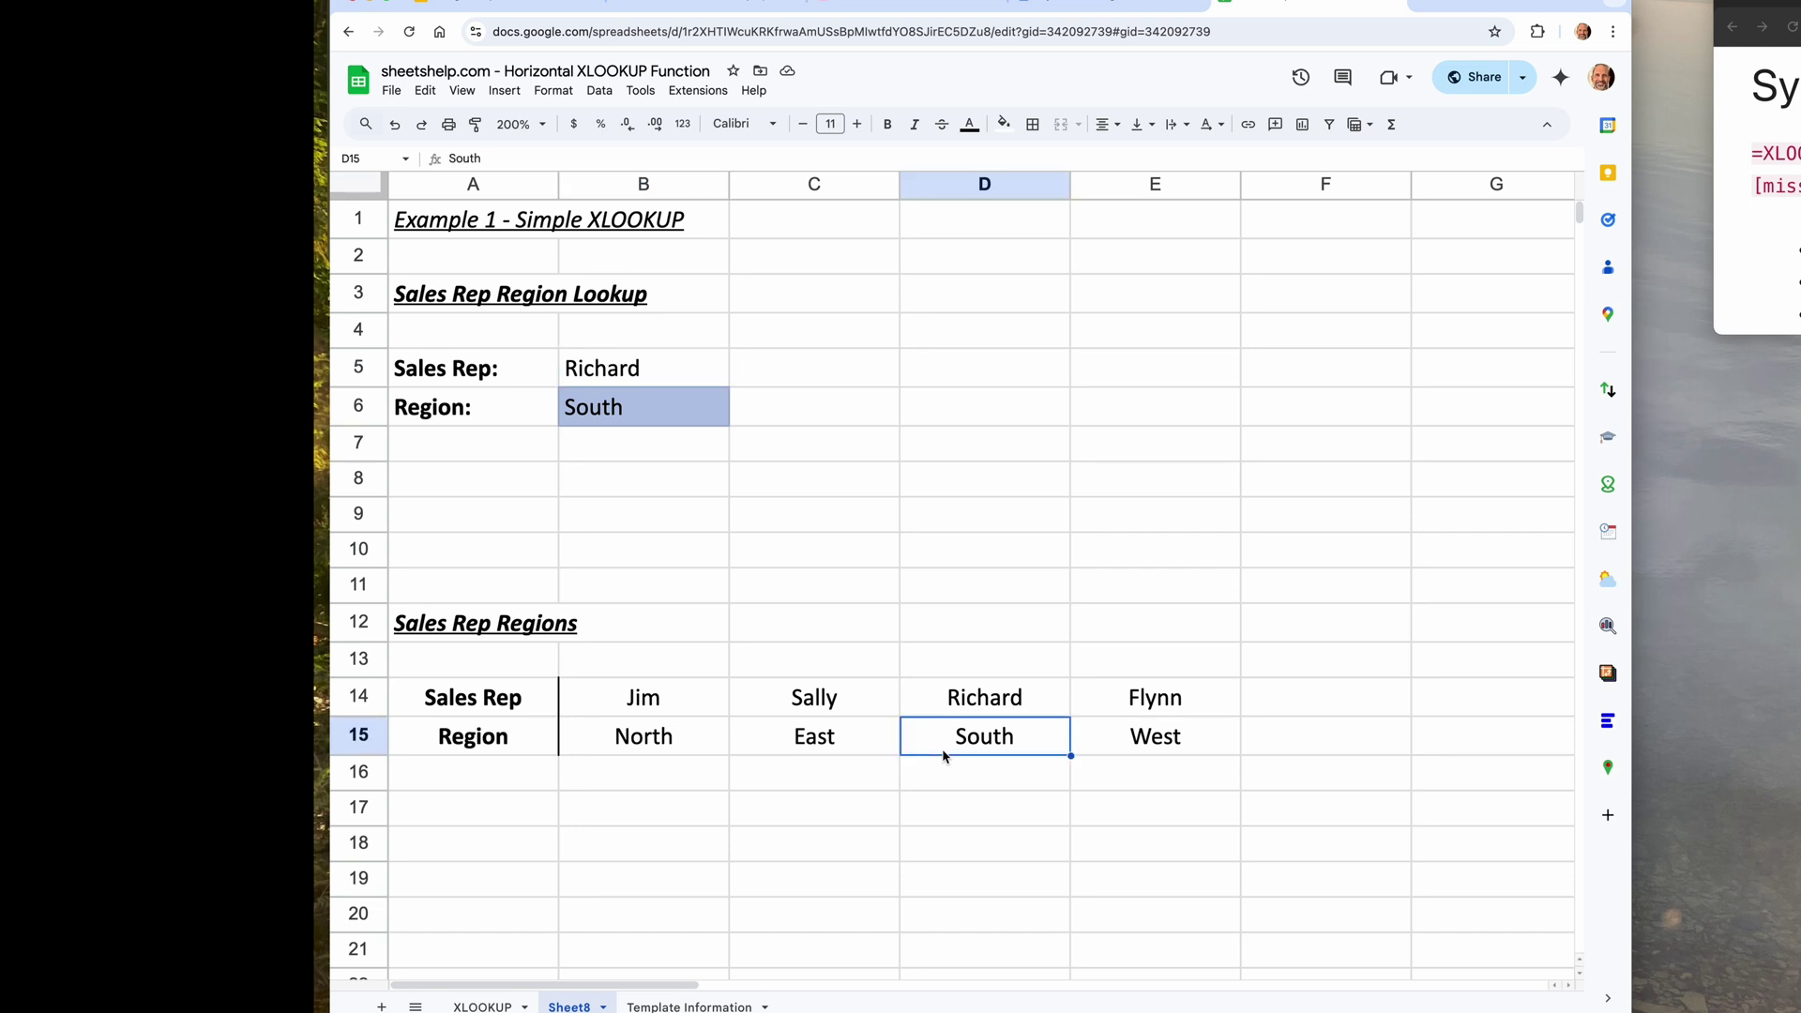
pyautogui.click(659, 418)
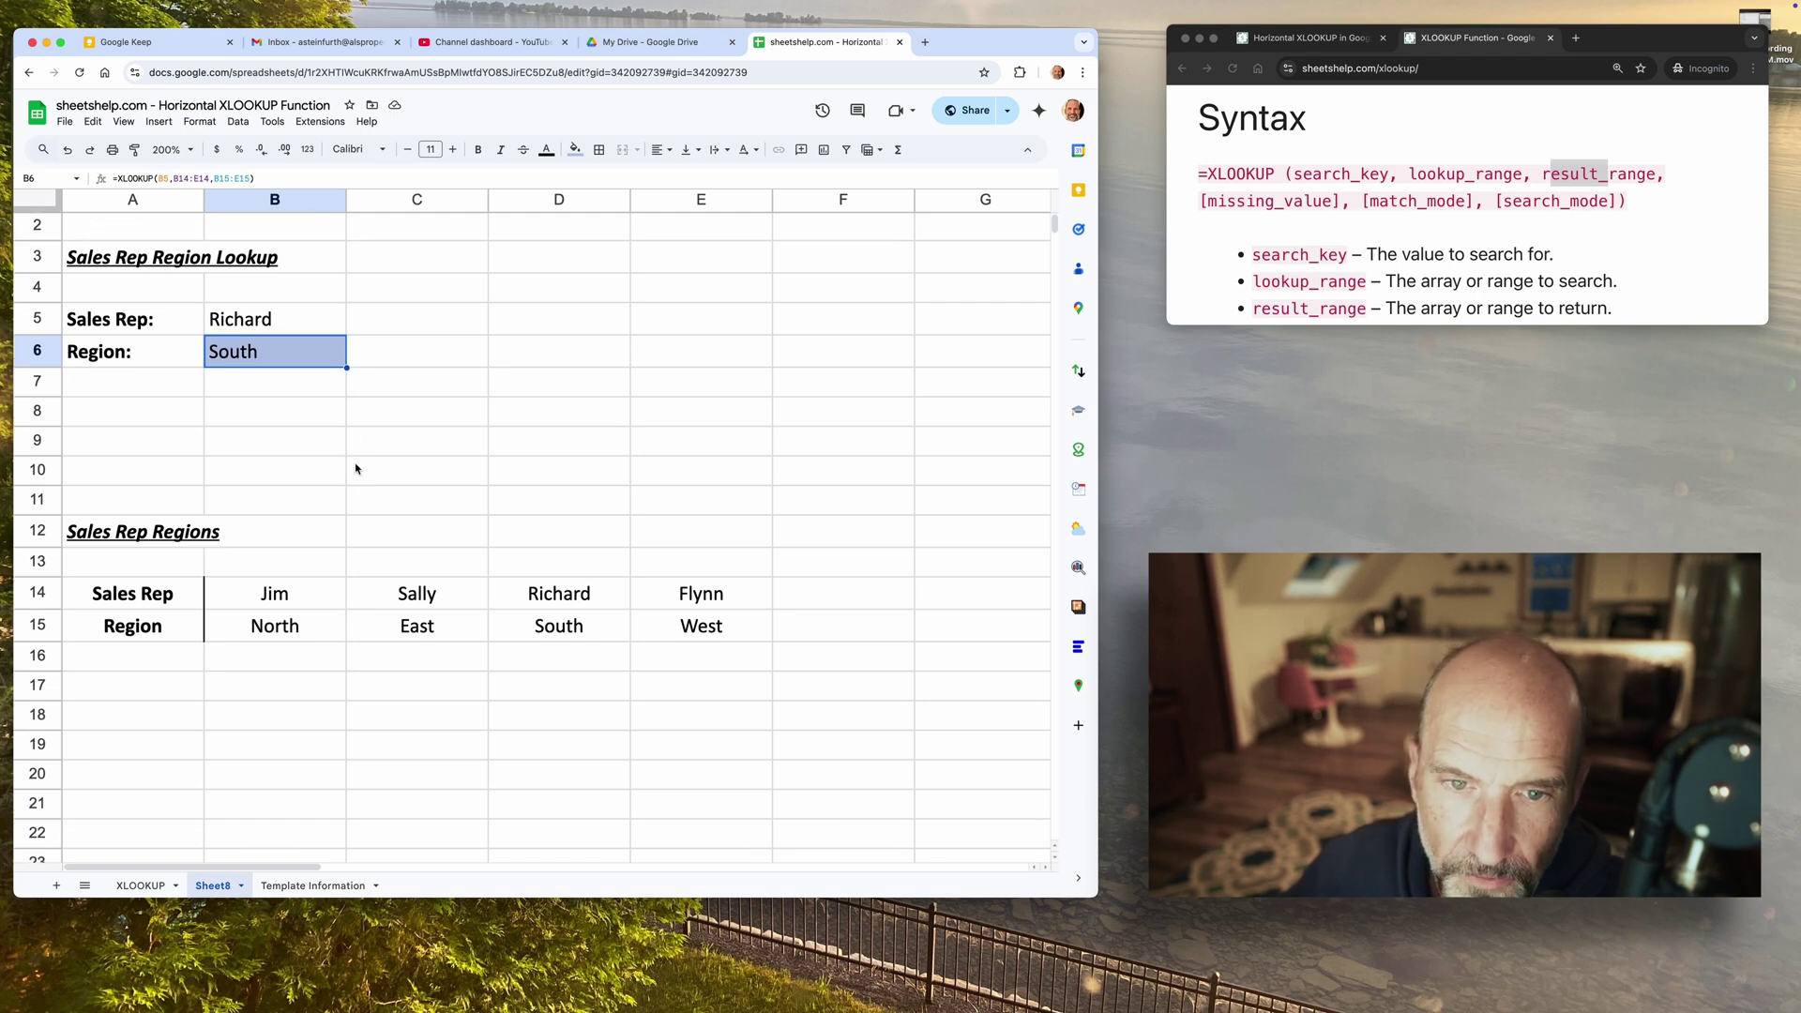
pyautogui.scroll(-3, 357, 469)
pyautogui.scroll(-3, 356, 469)
pyautogui.click(356, 469)
pyautogui.scroll(-2, 357, 469)
pyautogui.scroll(-5, 357, 468)
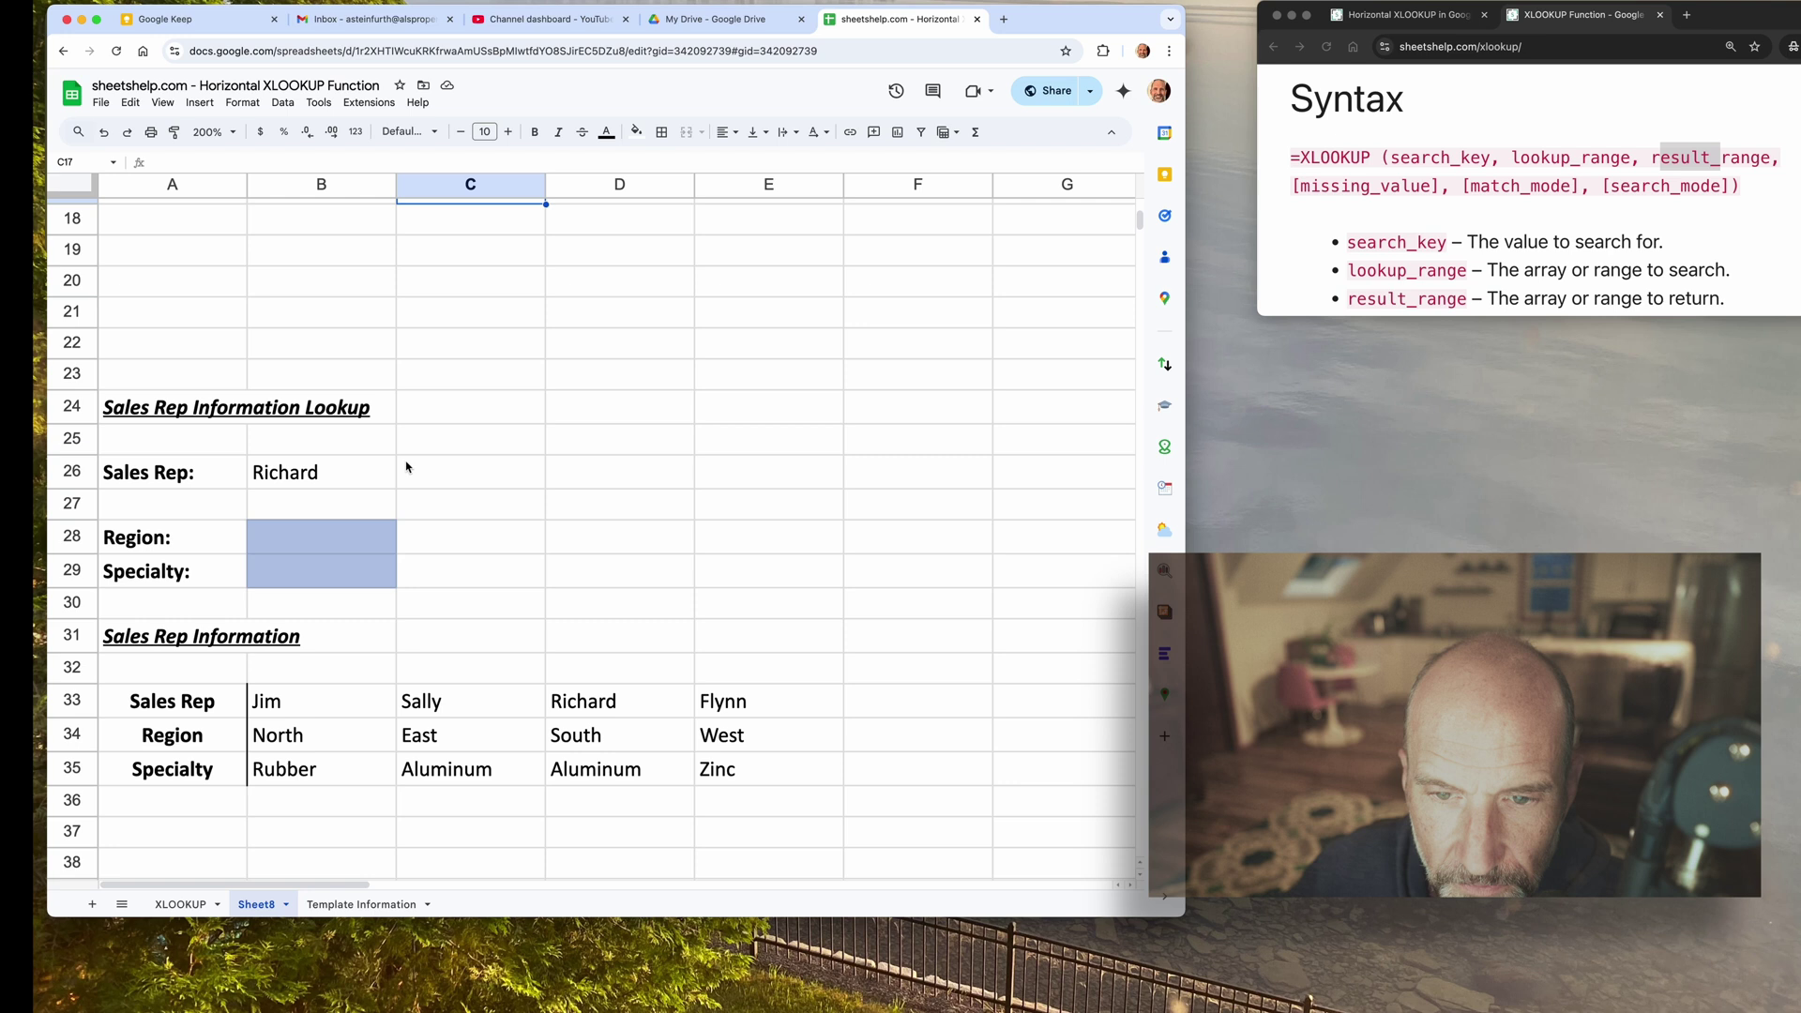
pyautogui.scroll(-3, 356, 469)
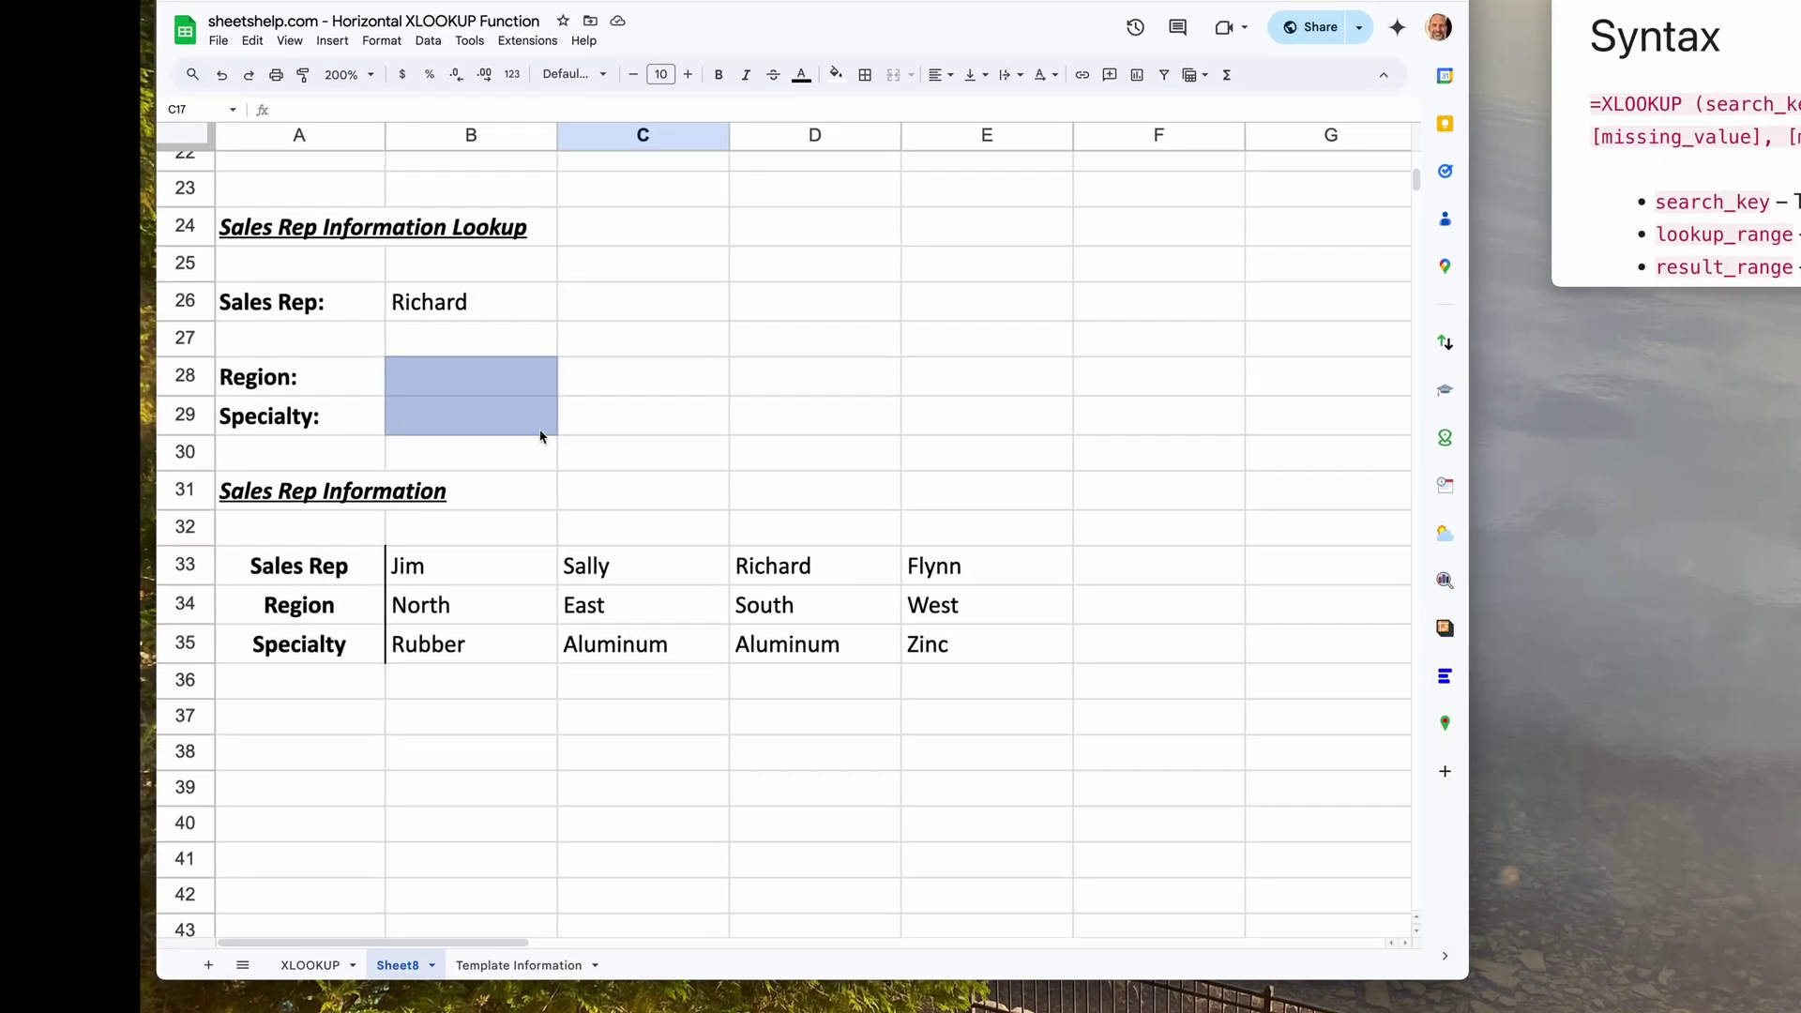
pyautogui.click(523, 303)
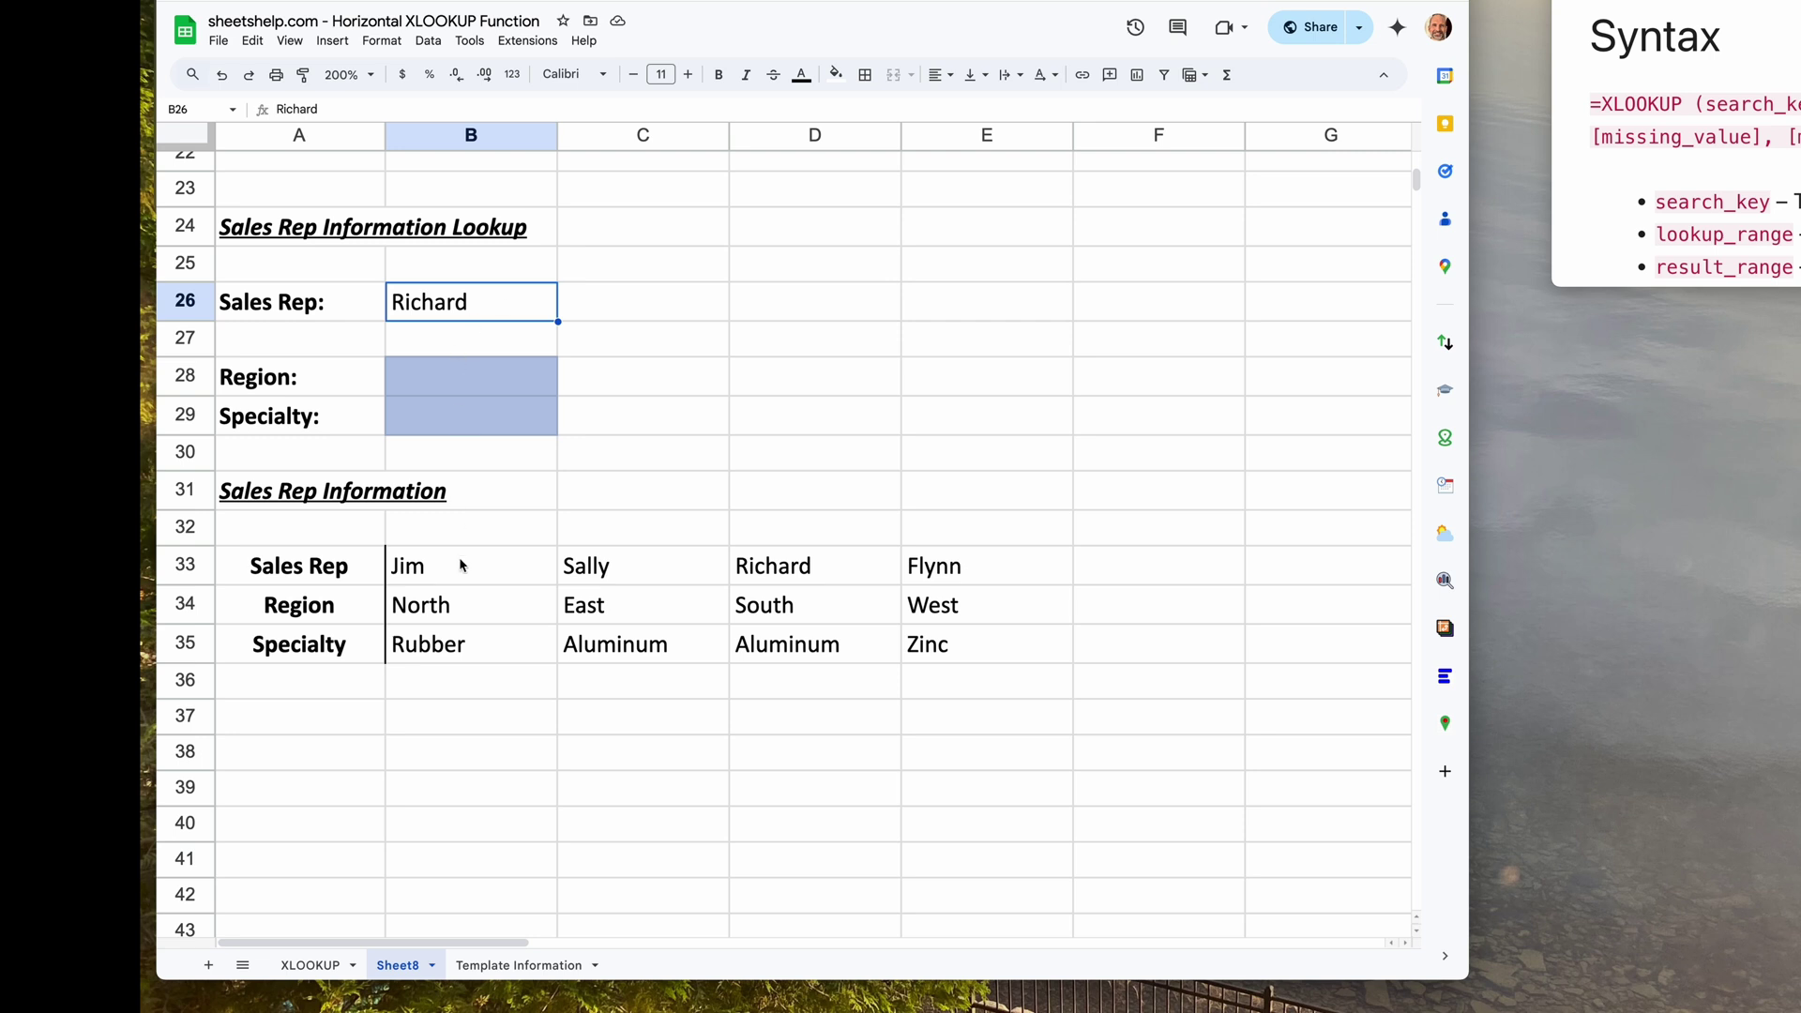
pyautogui.moveTo(467, 572); pyautogui.dragTo(924, 568)
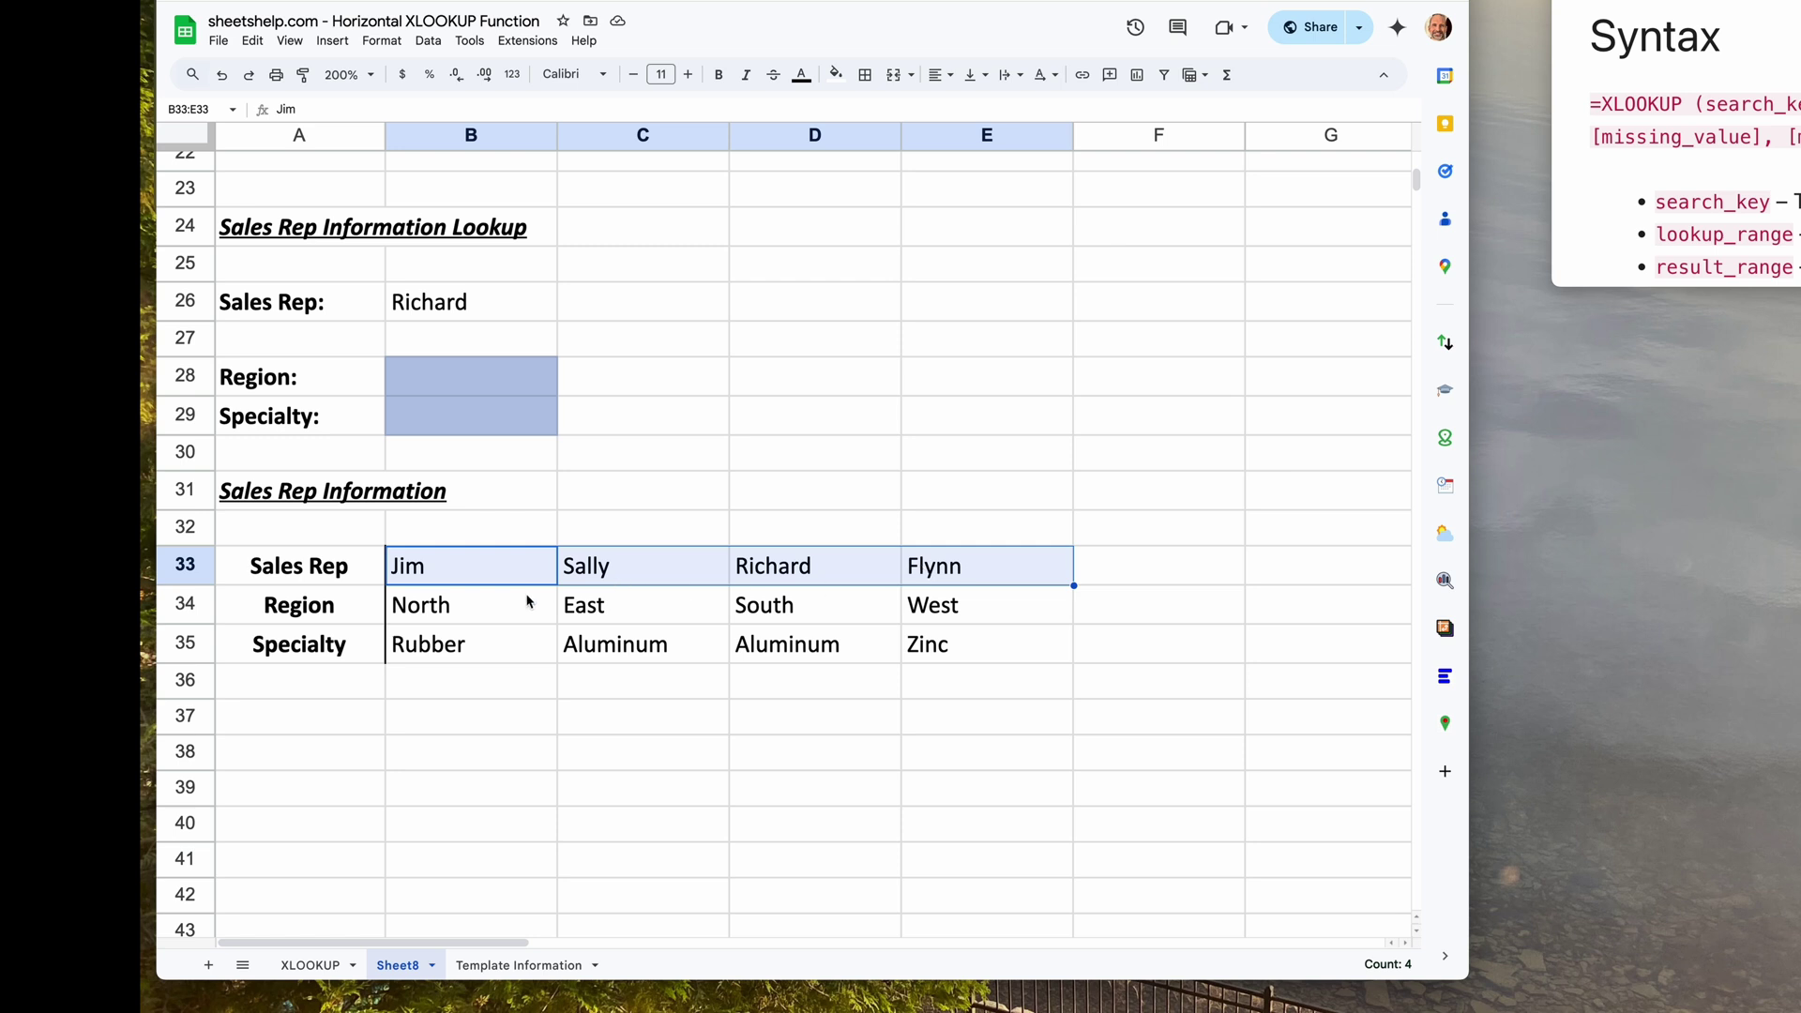
pyautogui.moveTo(479, 606); pyautogui.dragTo(989, 655)
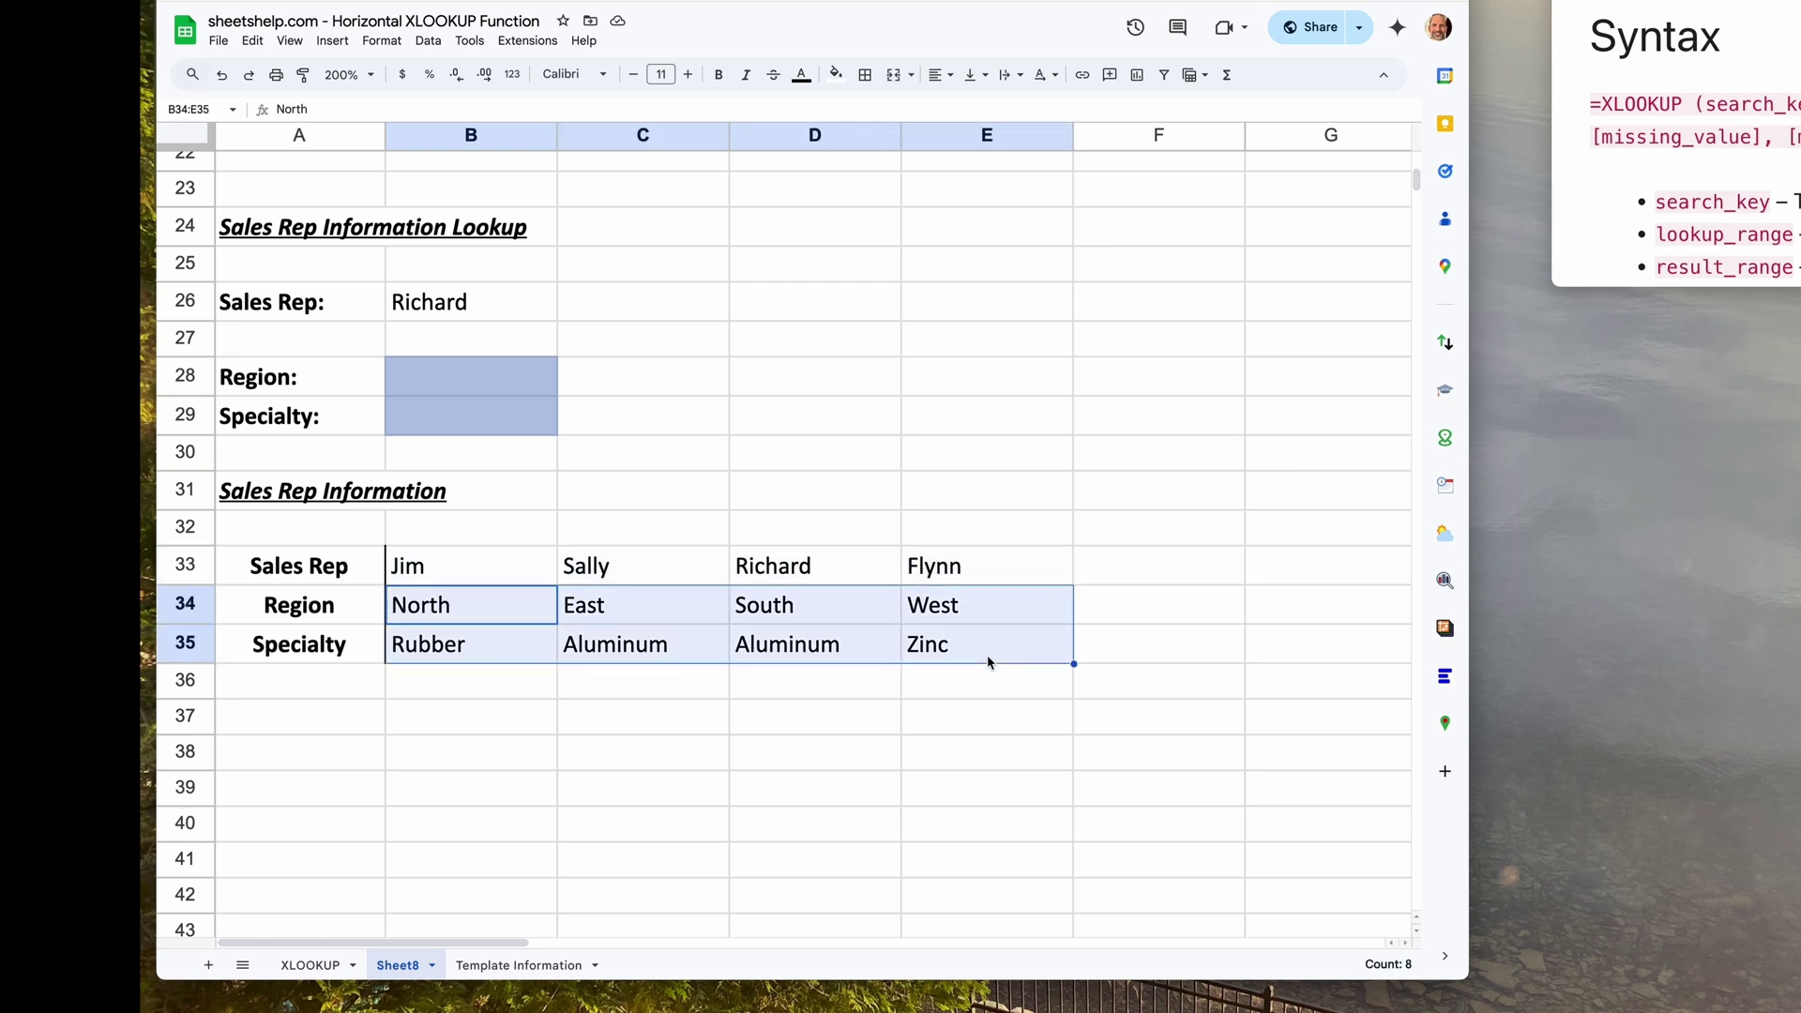
pyautogui.click(497, 393)
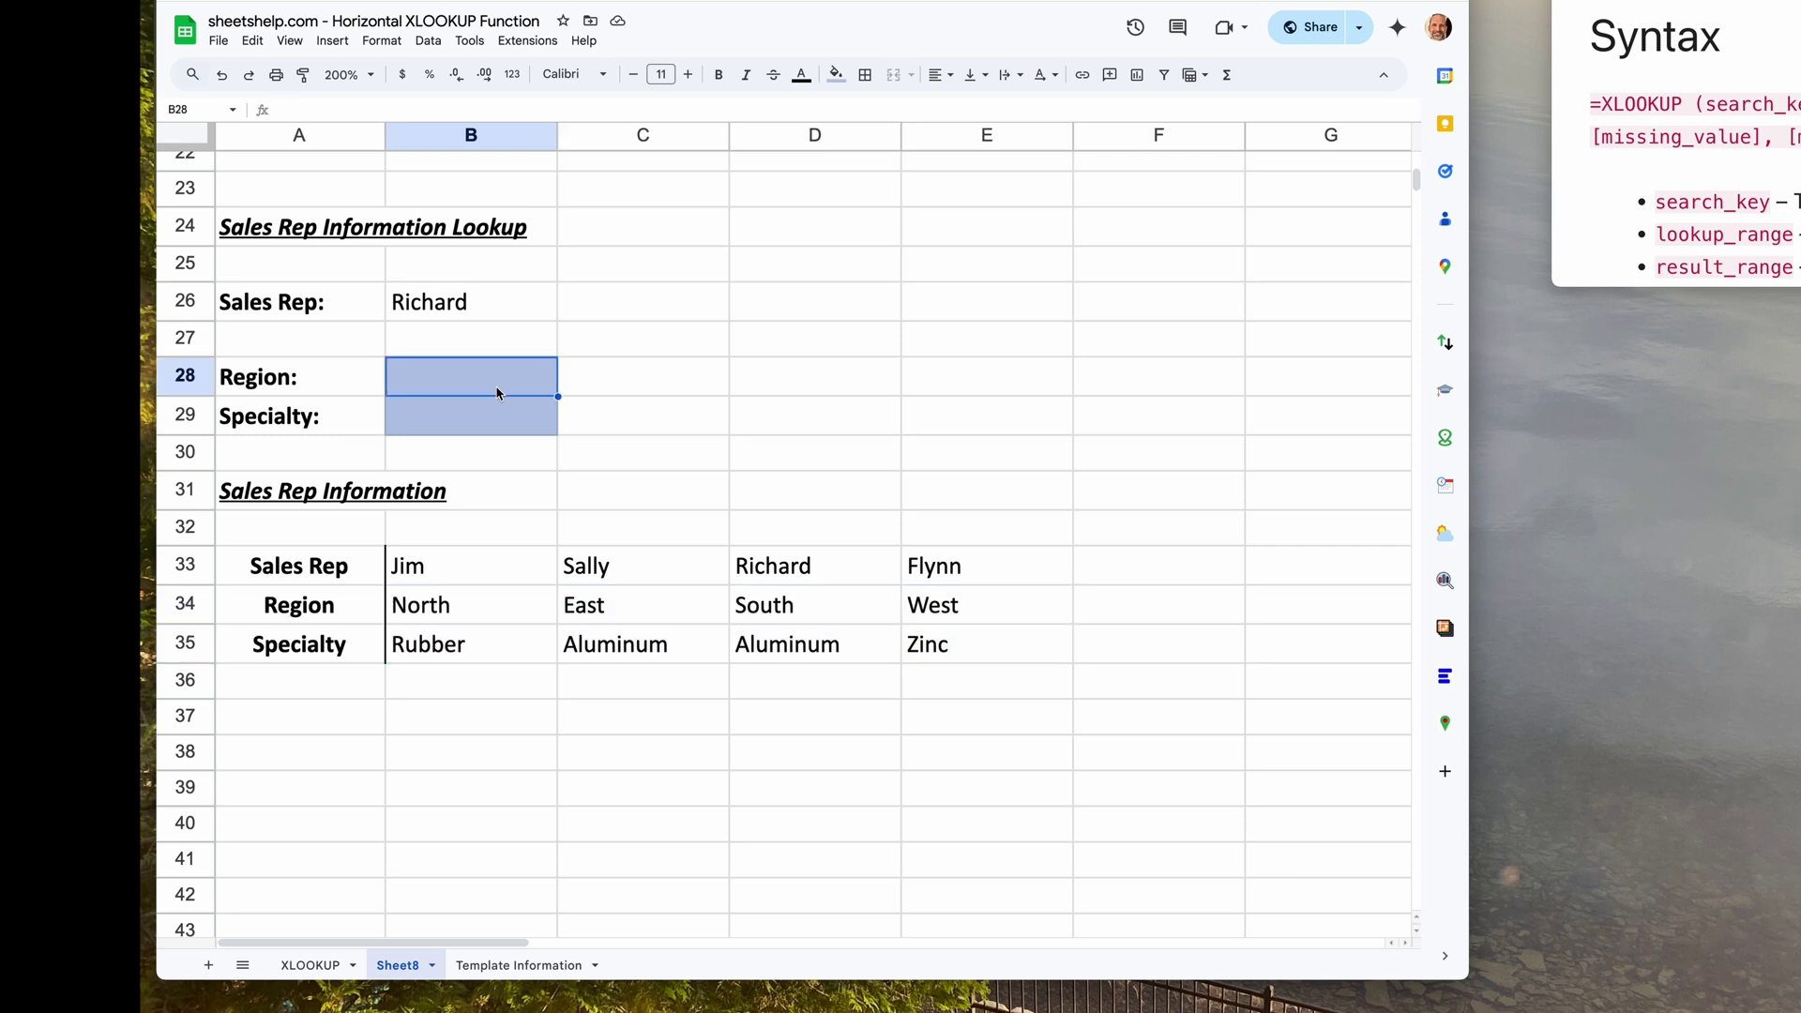
pyautogui.write('=')
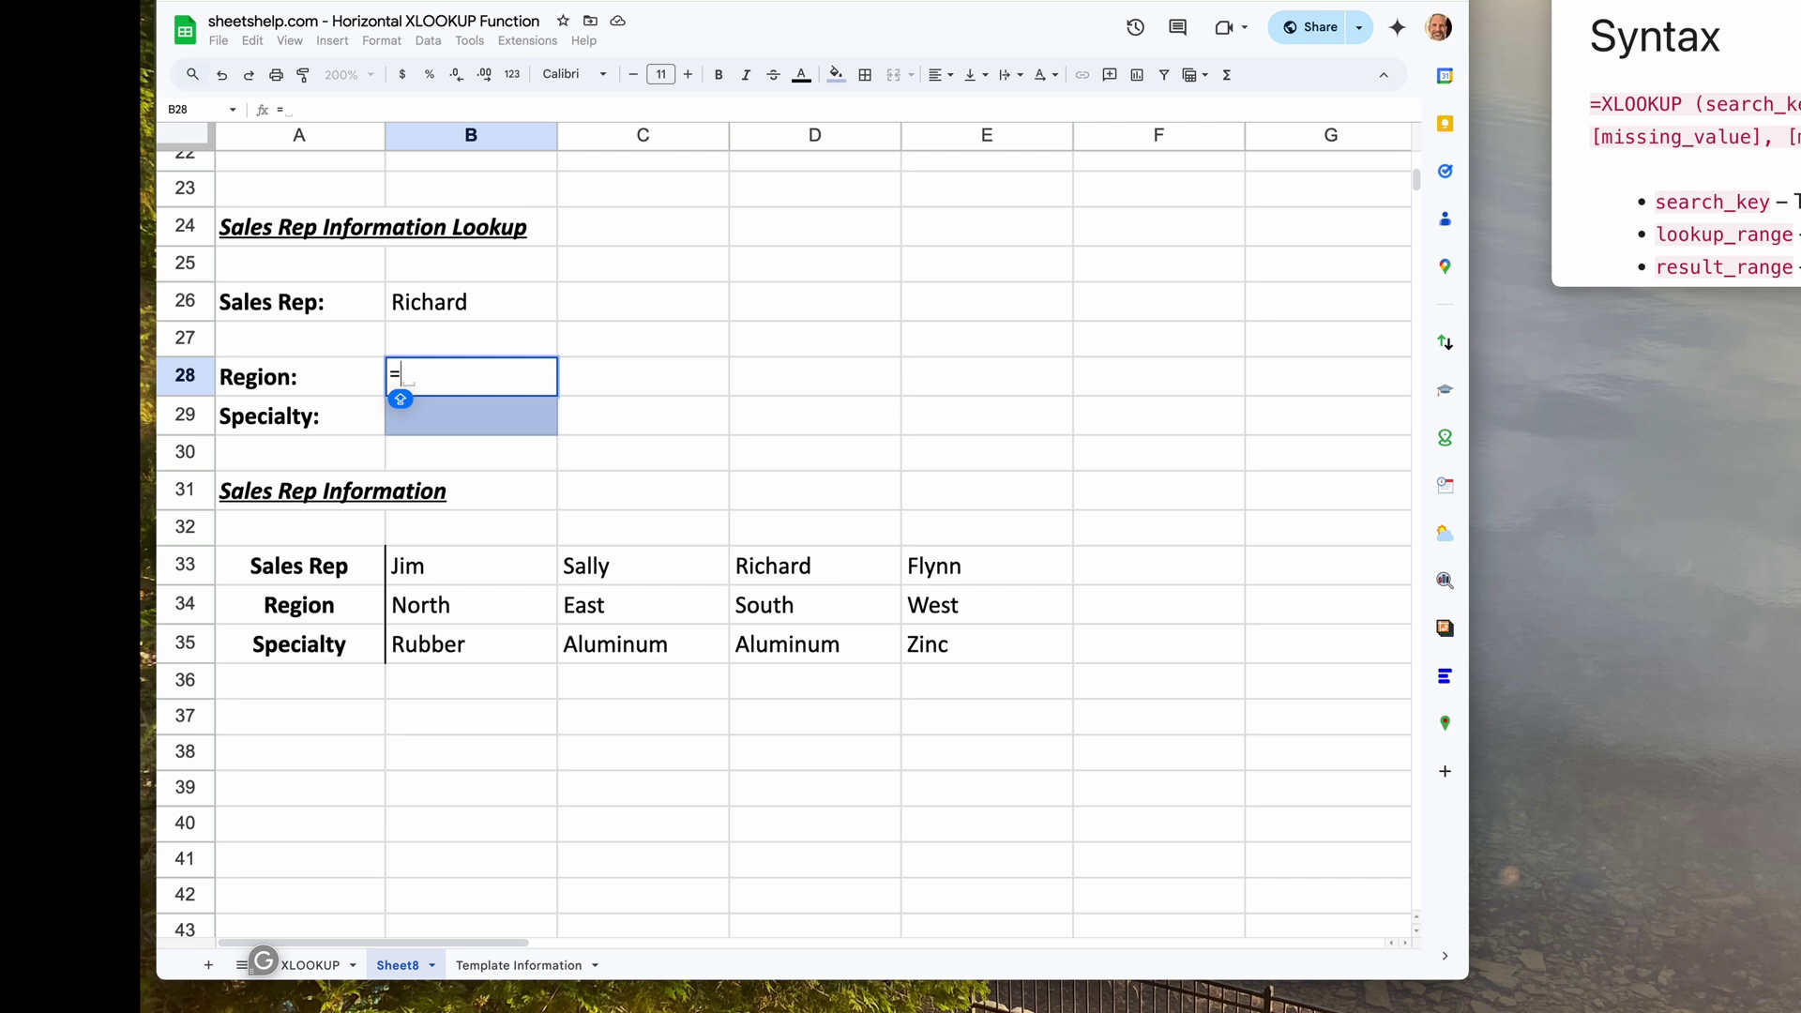
pyautogui.write('XLOO')
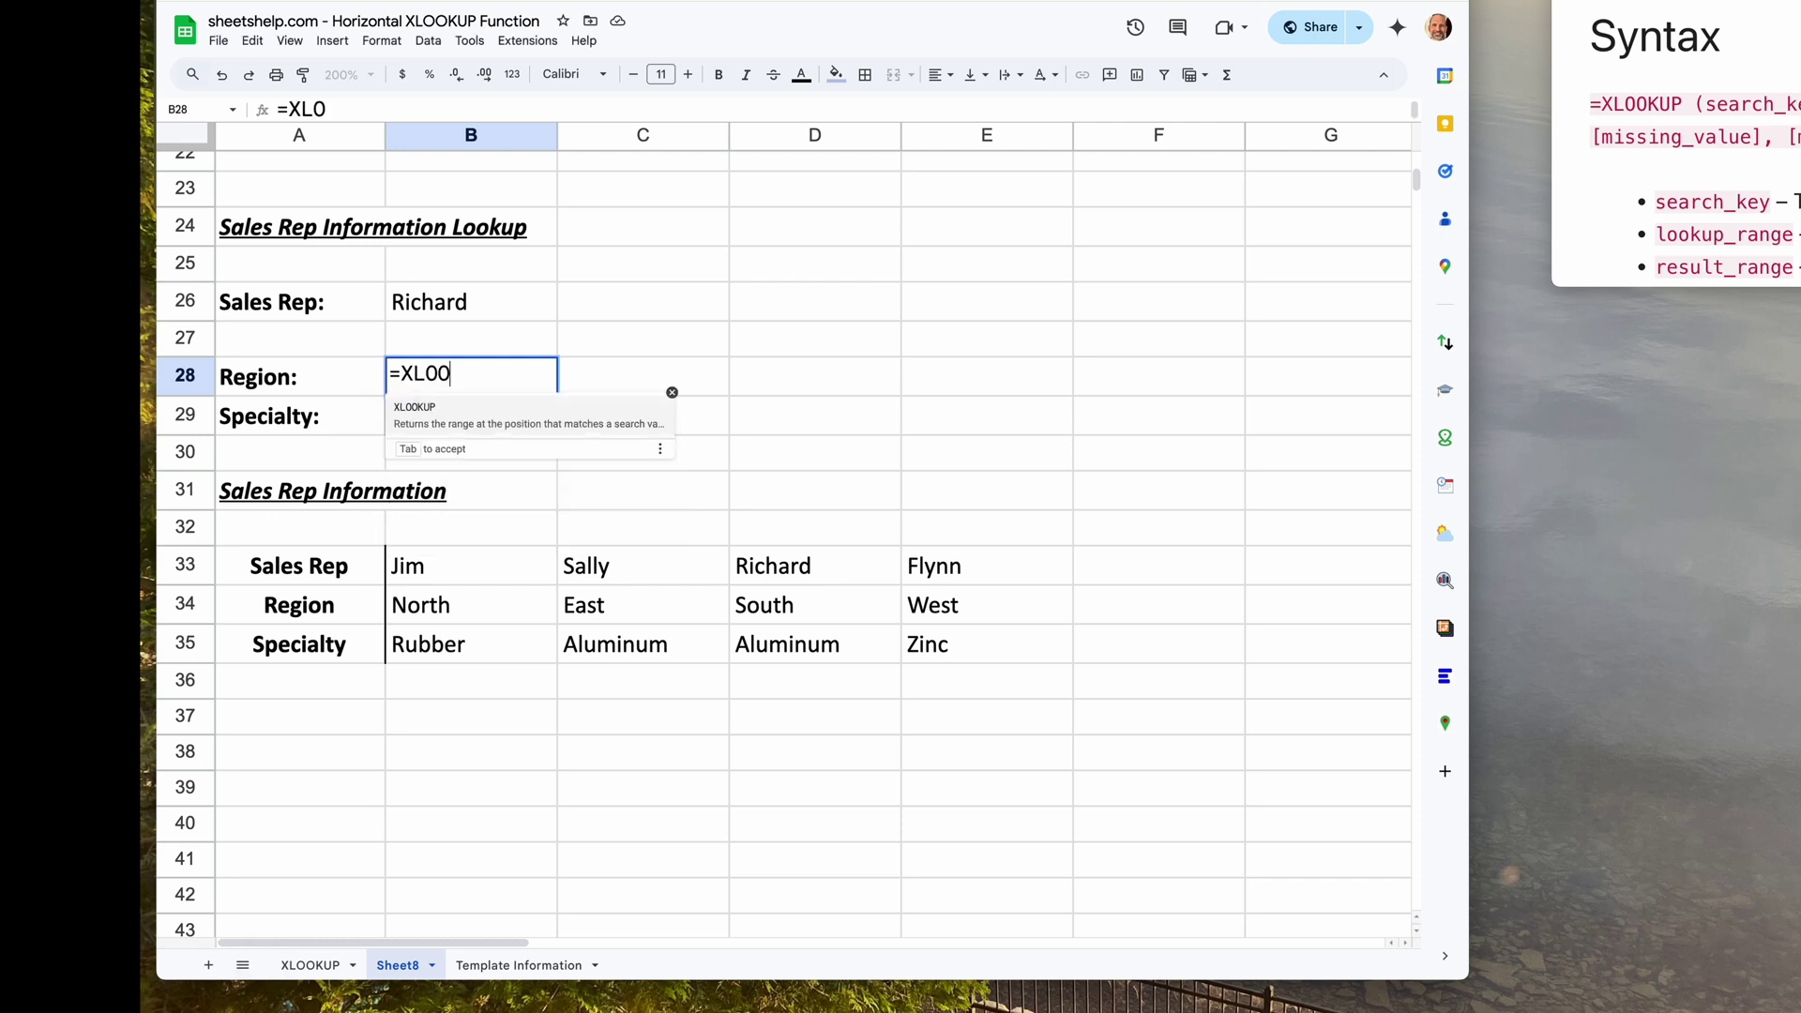
pyautogui.write('KUP')
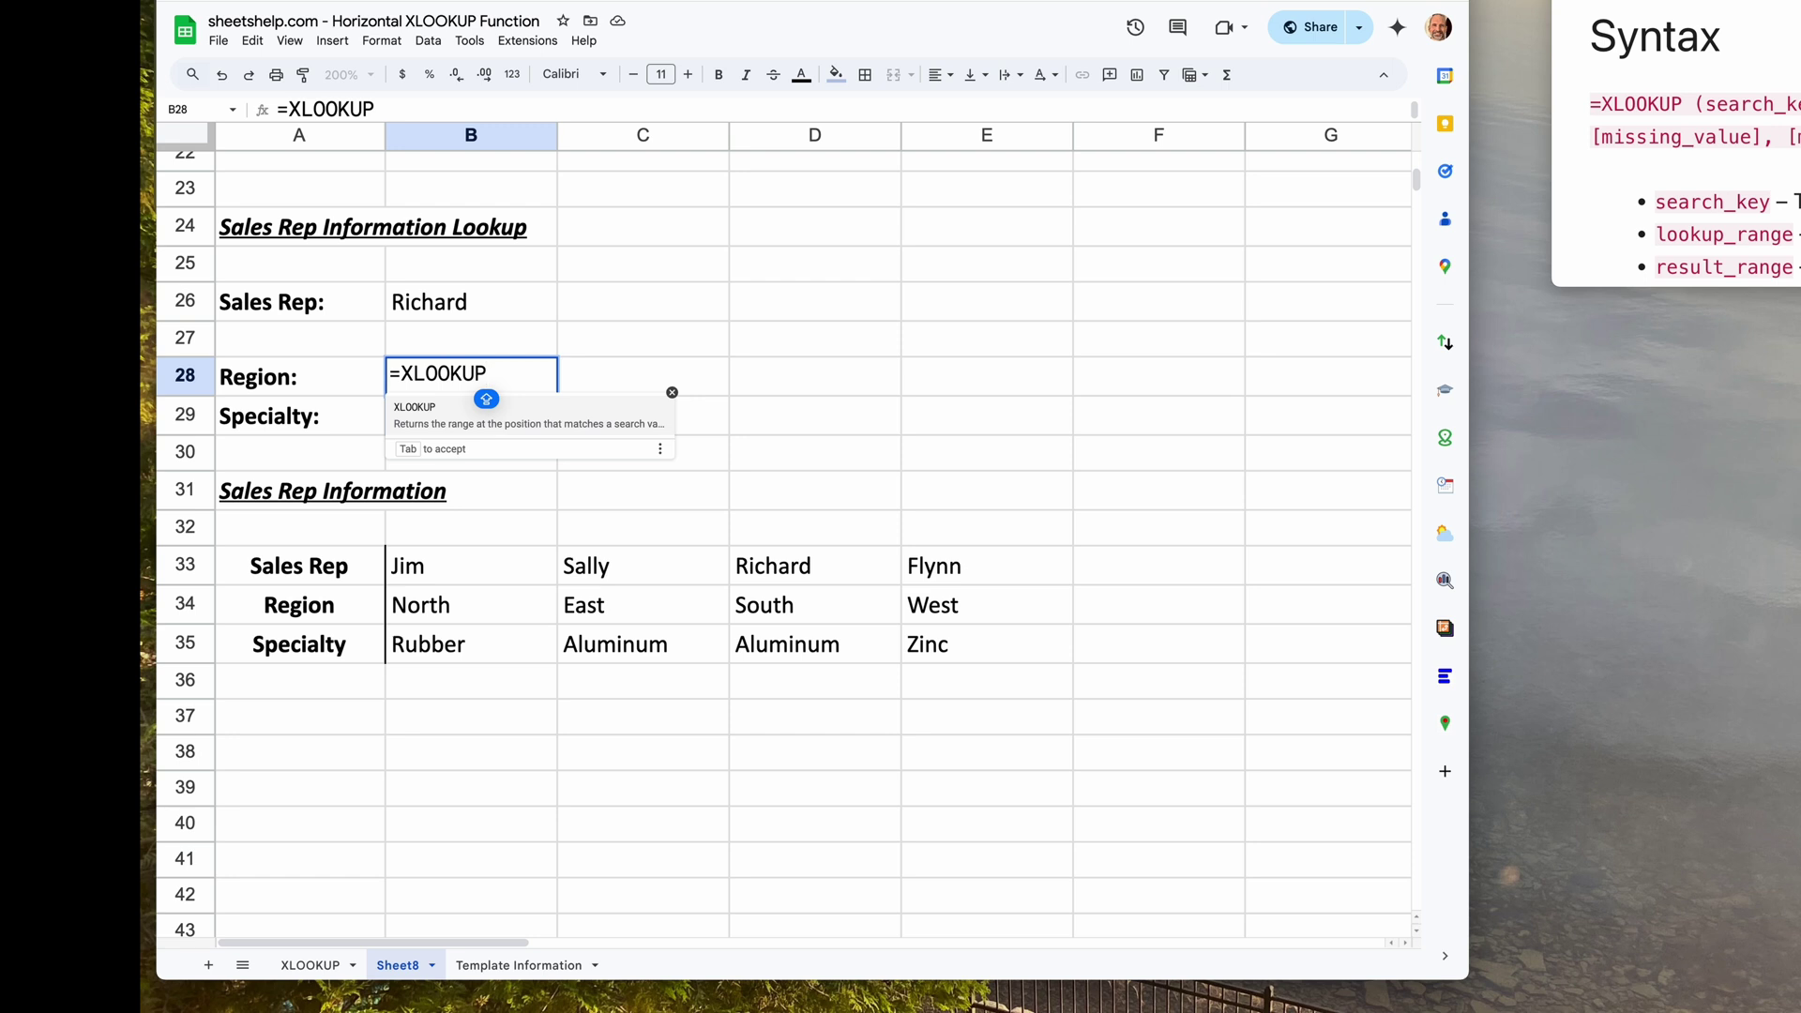
pyautogui.write('(')
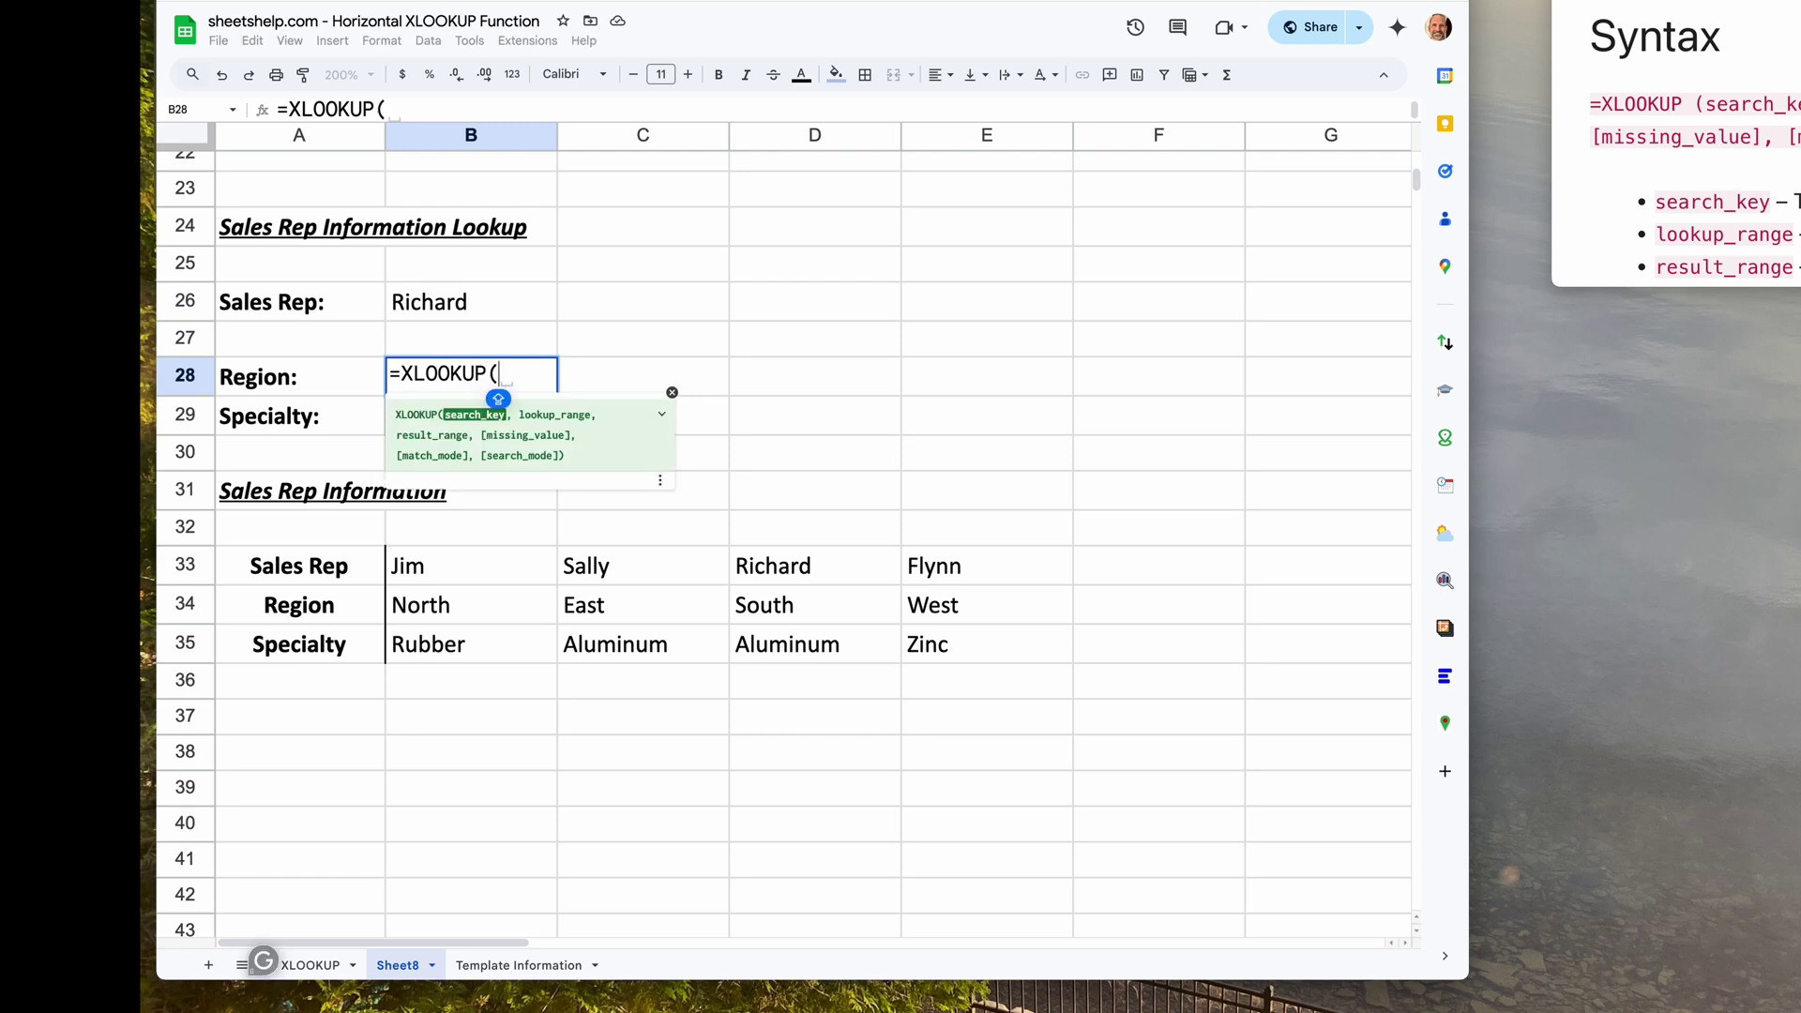
# In B28, use B26 as search key and B33:E33 as lookup range, starting the result at B34
pyautogui.click(438, 312)
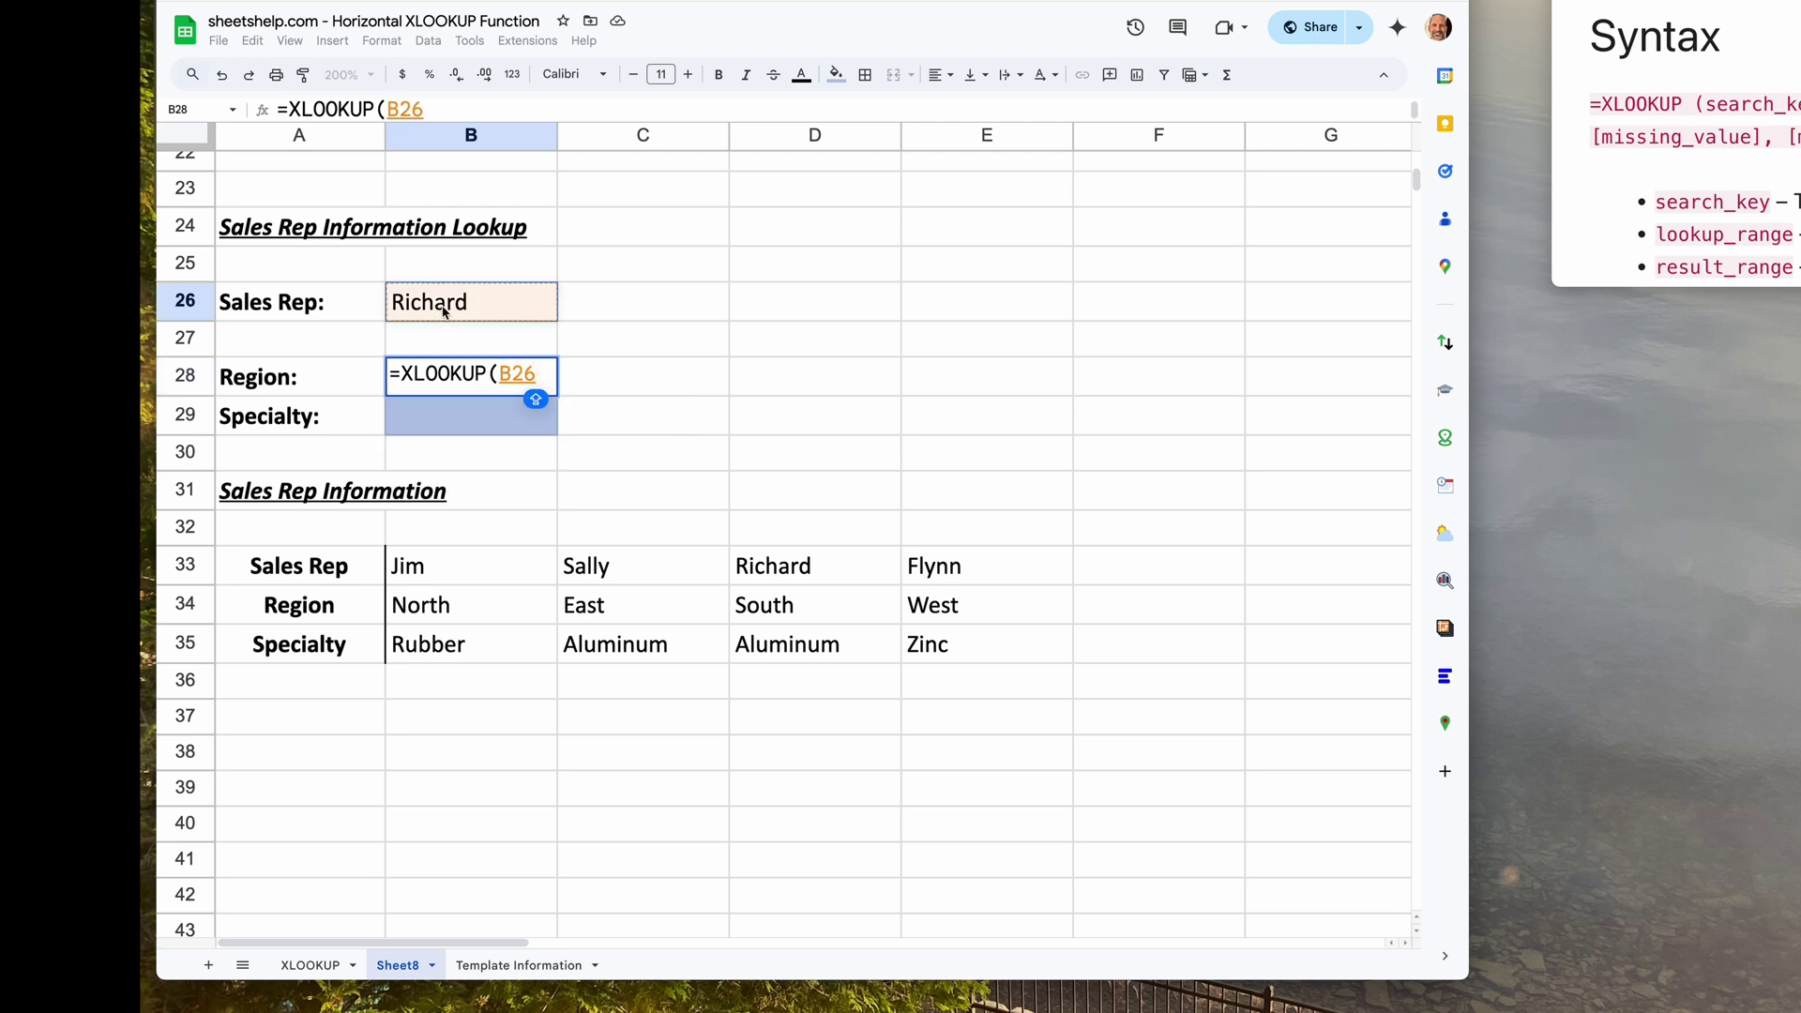
pyautogui.write(',')
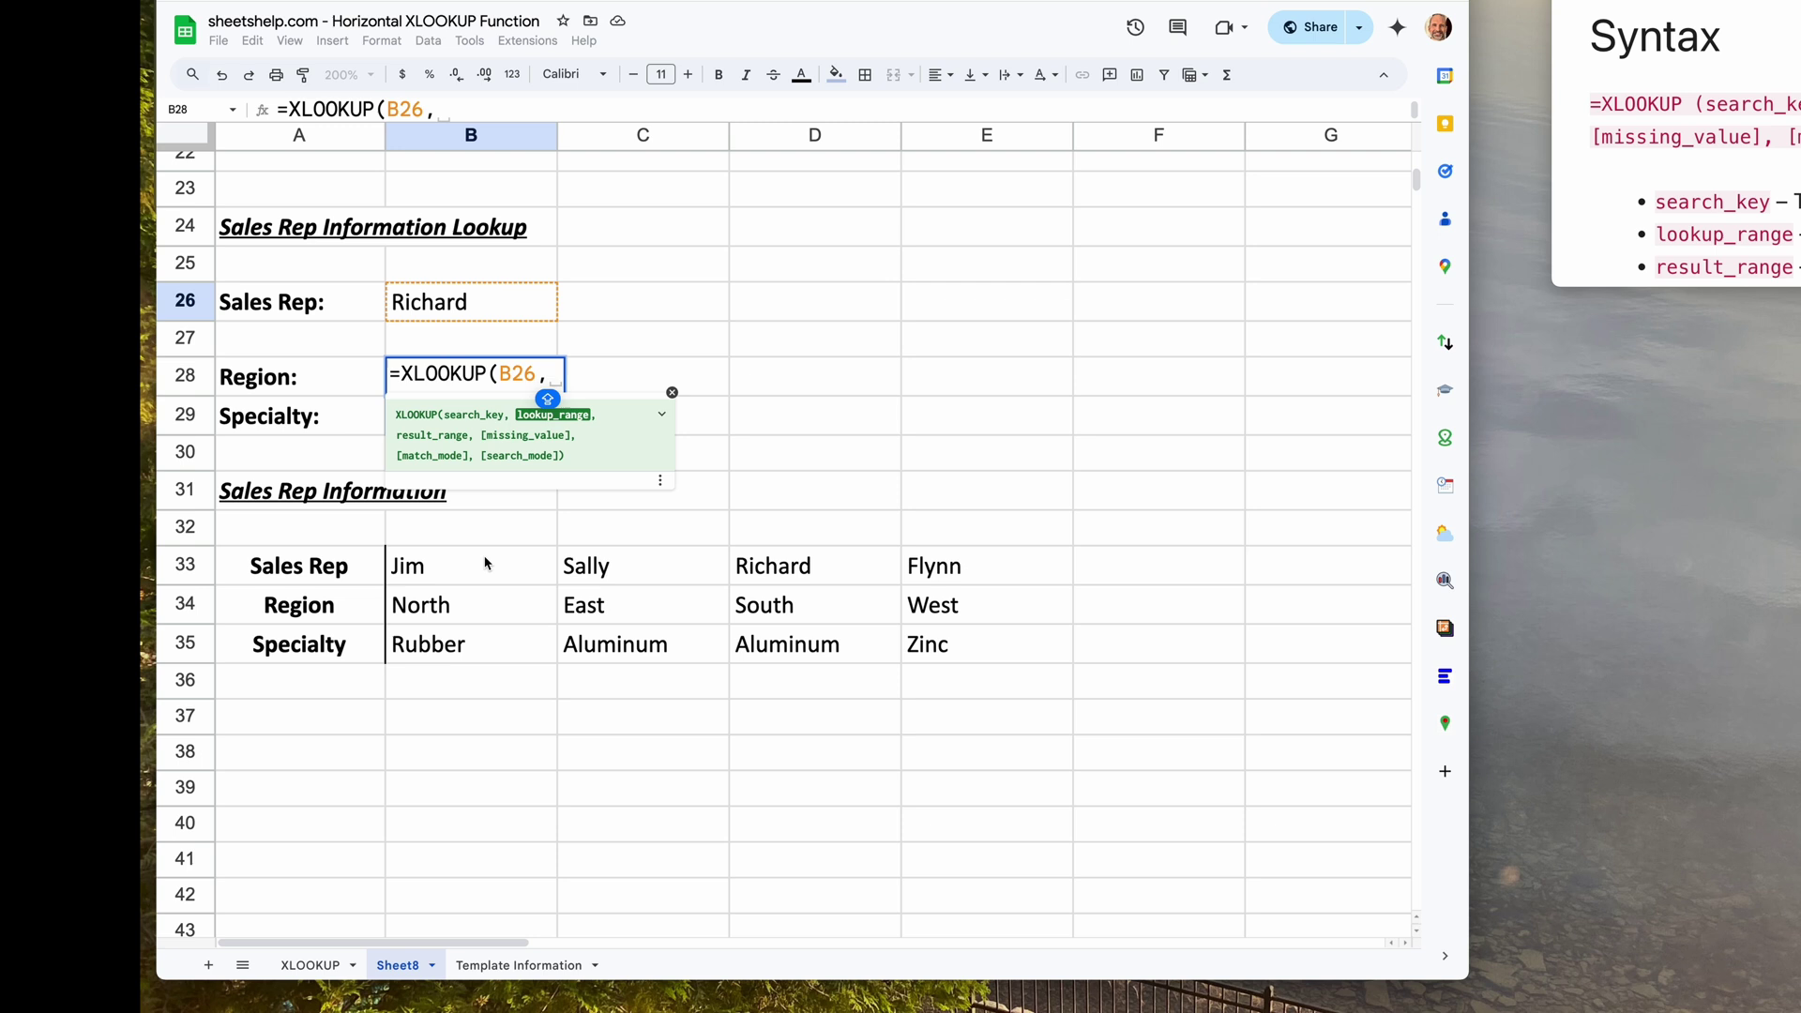
pyautogui.moveTo(489, 563)
pyautogui.mouseDown()
pyautogui.moveTo(758, 546)
pyautogui.moveTo(952, 567)
pyautogui.mouseUp()
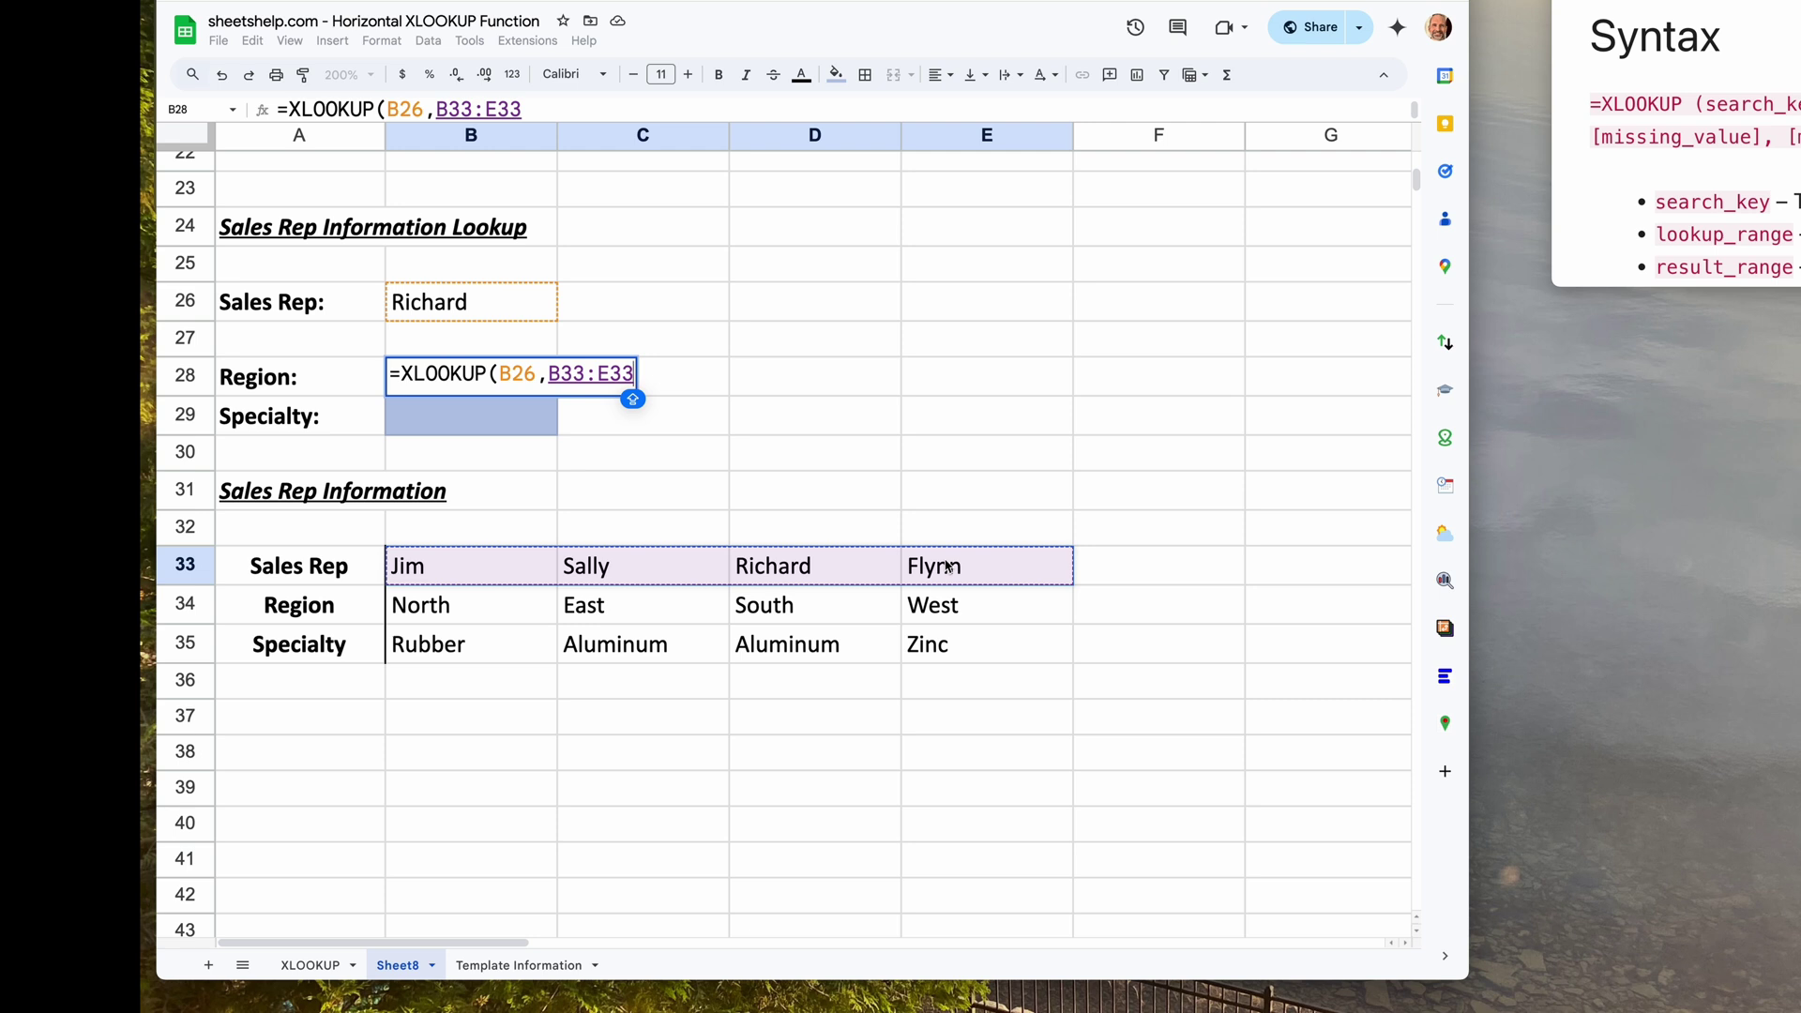
pyautogui.write(',')
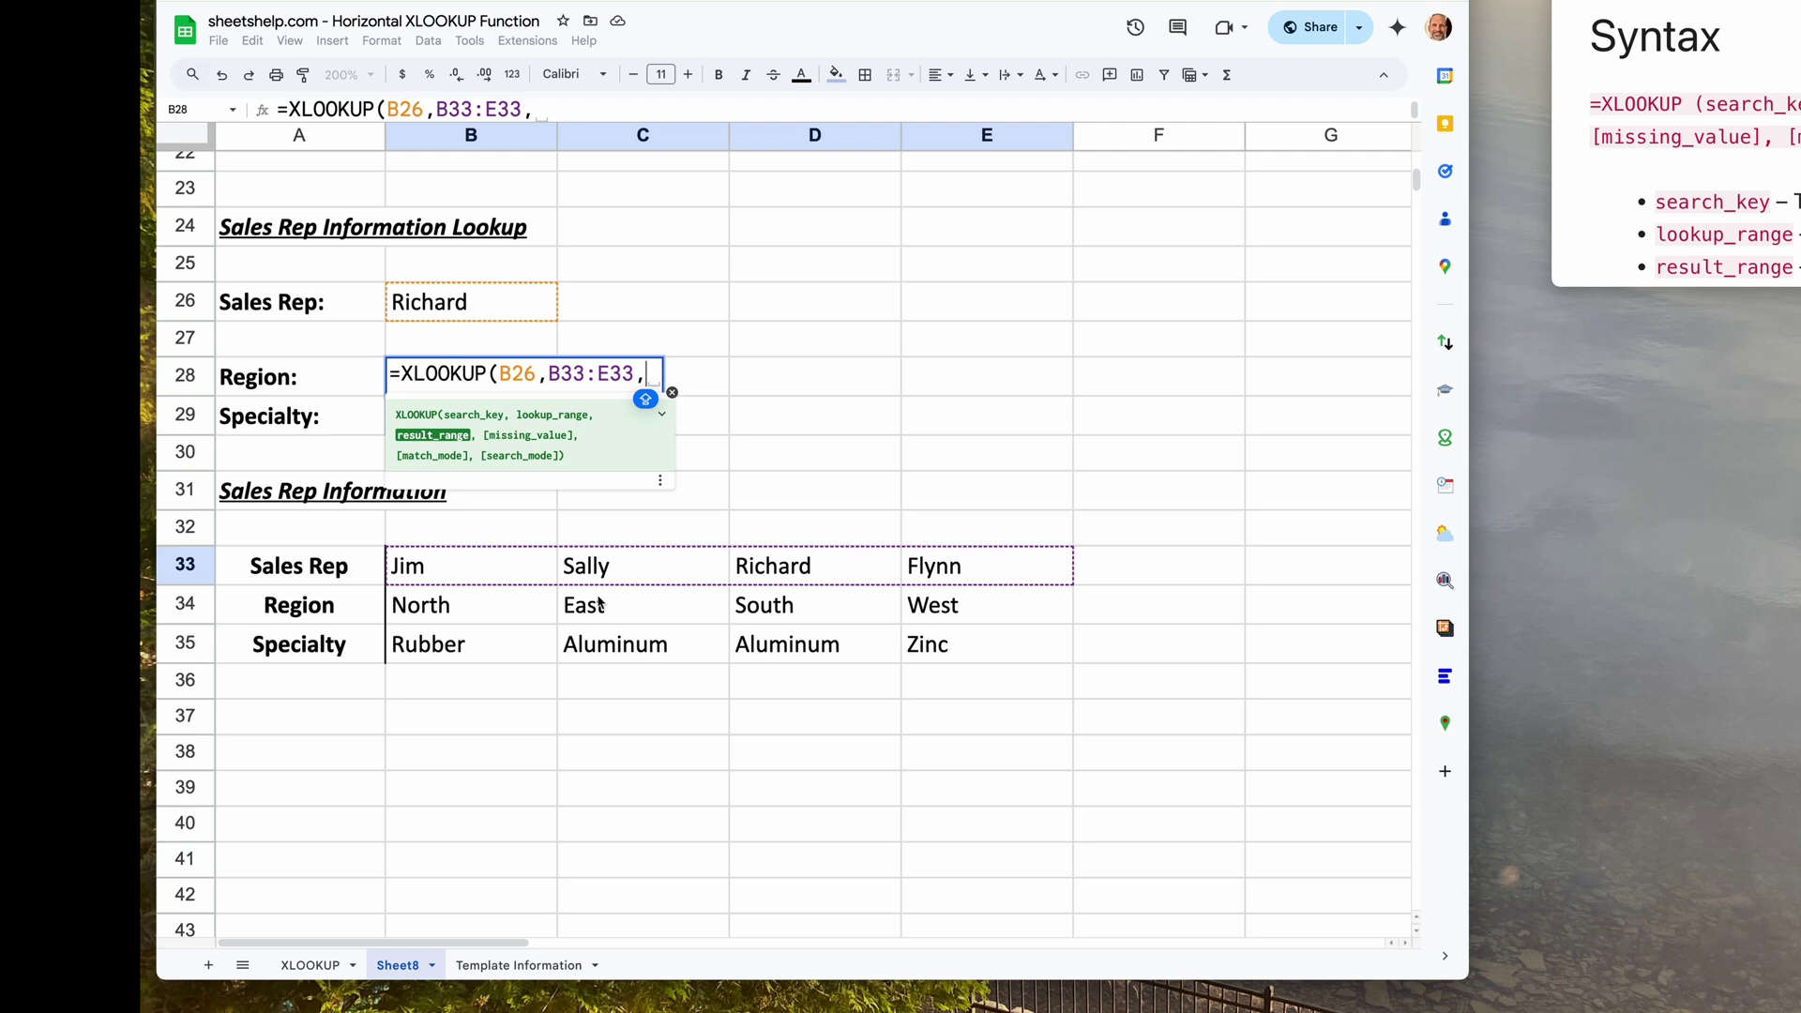
pyautogui.click(504, 605)
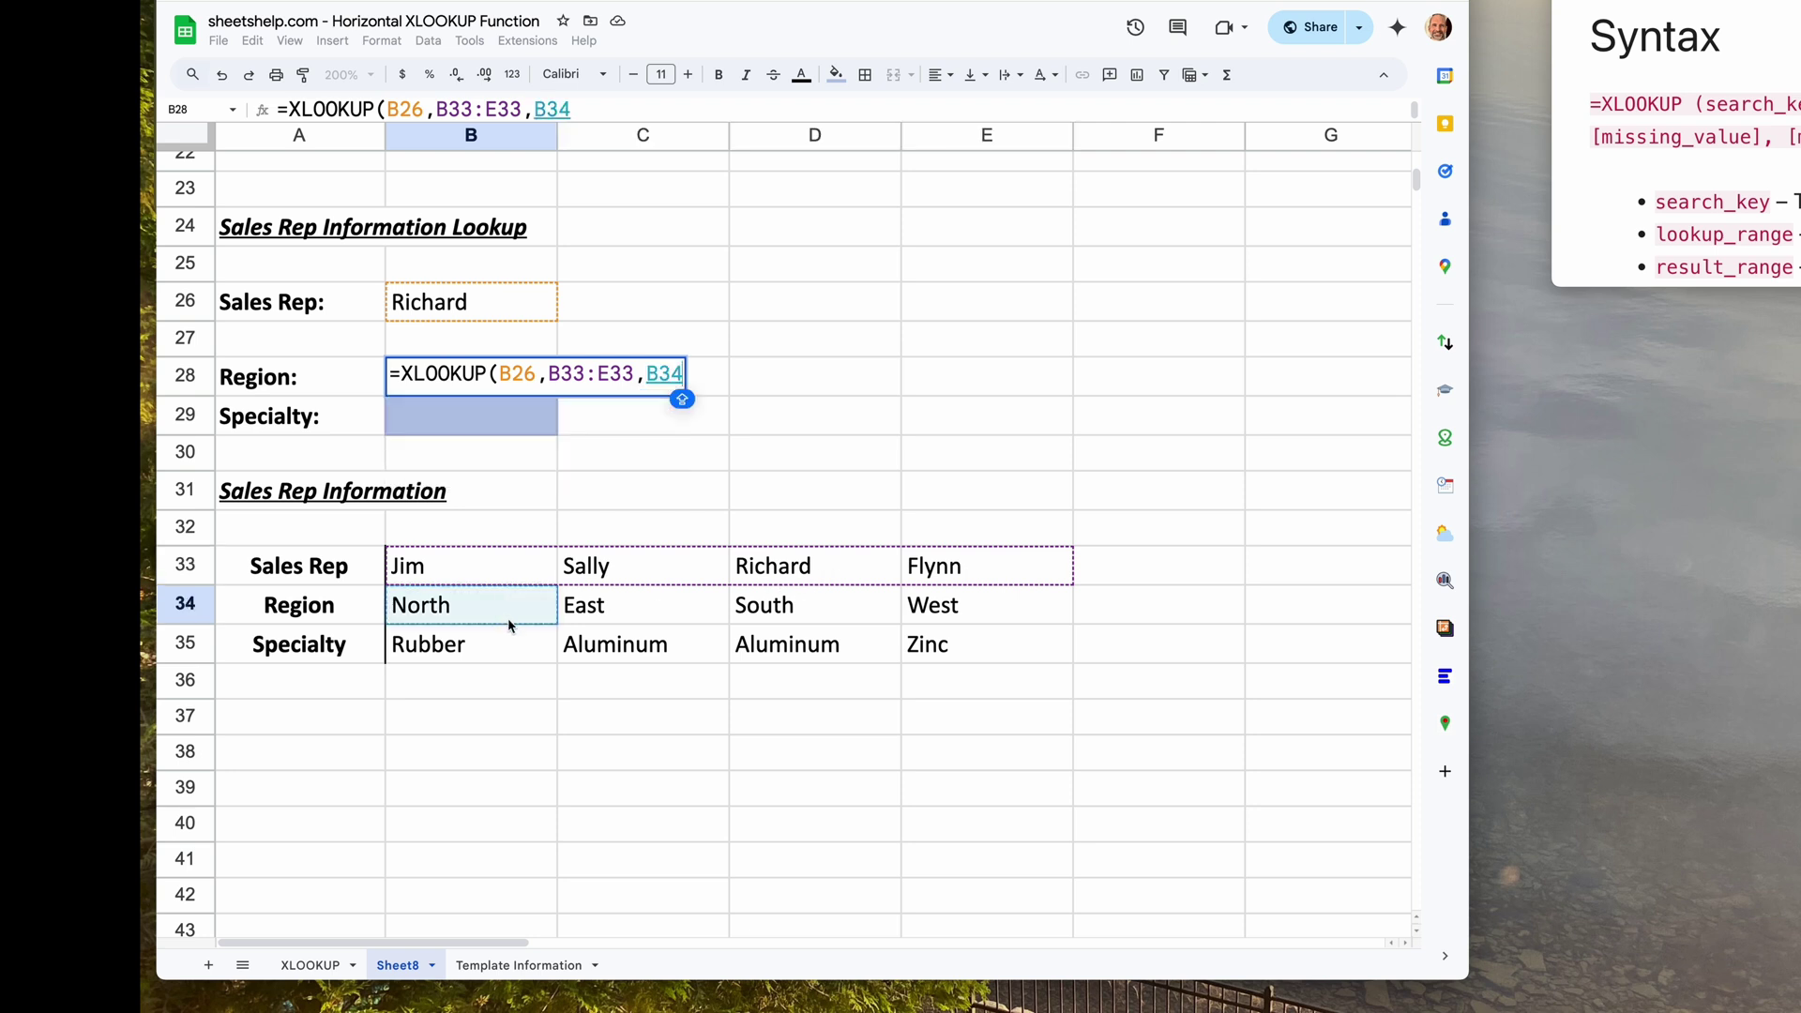
# Use B34:E35 as the result range and enter it, spilling South and Aluminum into B28:B29
pyautogui.moveTo(510, 626)
pyautogui.mouseDown()
pyautogui.moveTo(515, 643)
pyautogui.moveTo(928, 636)
pyautogui.mouseUp()
pyautogui.write(':E35')
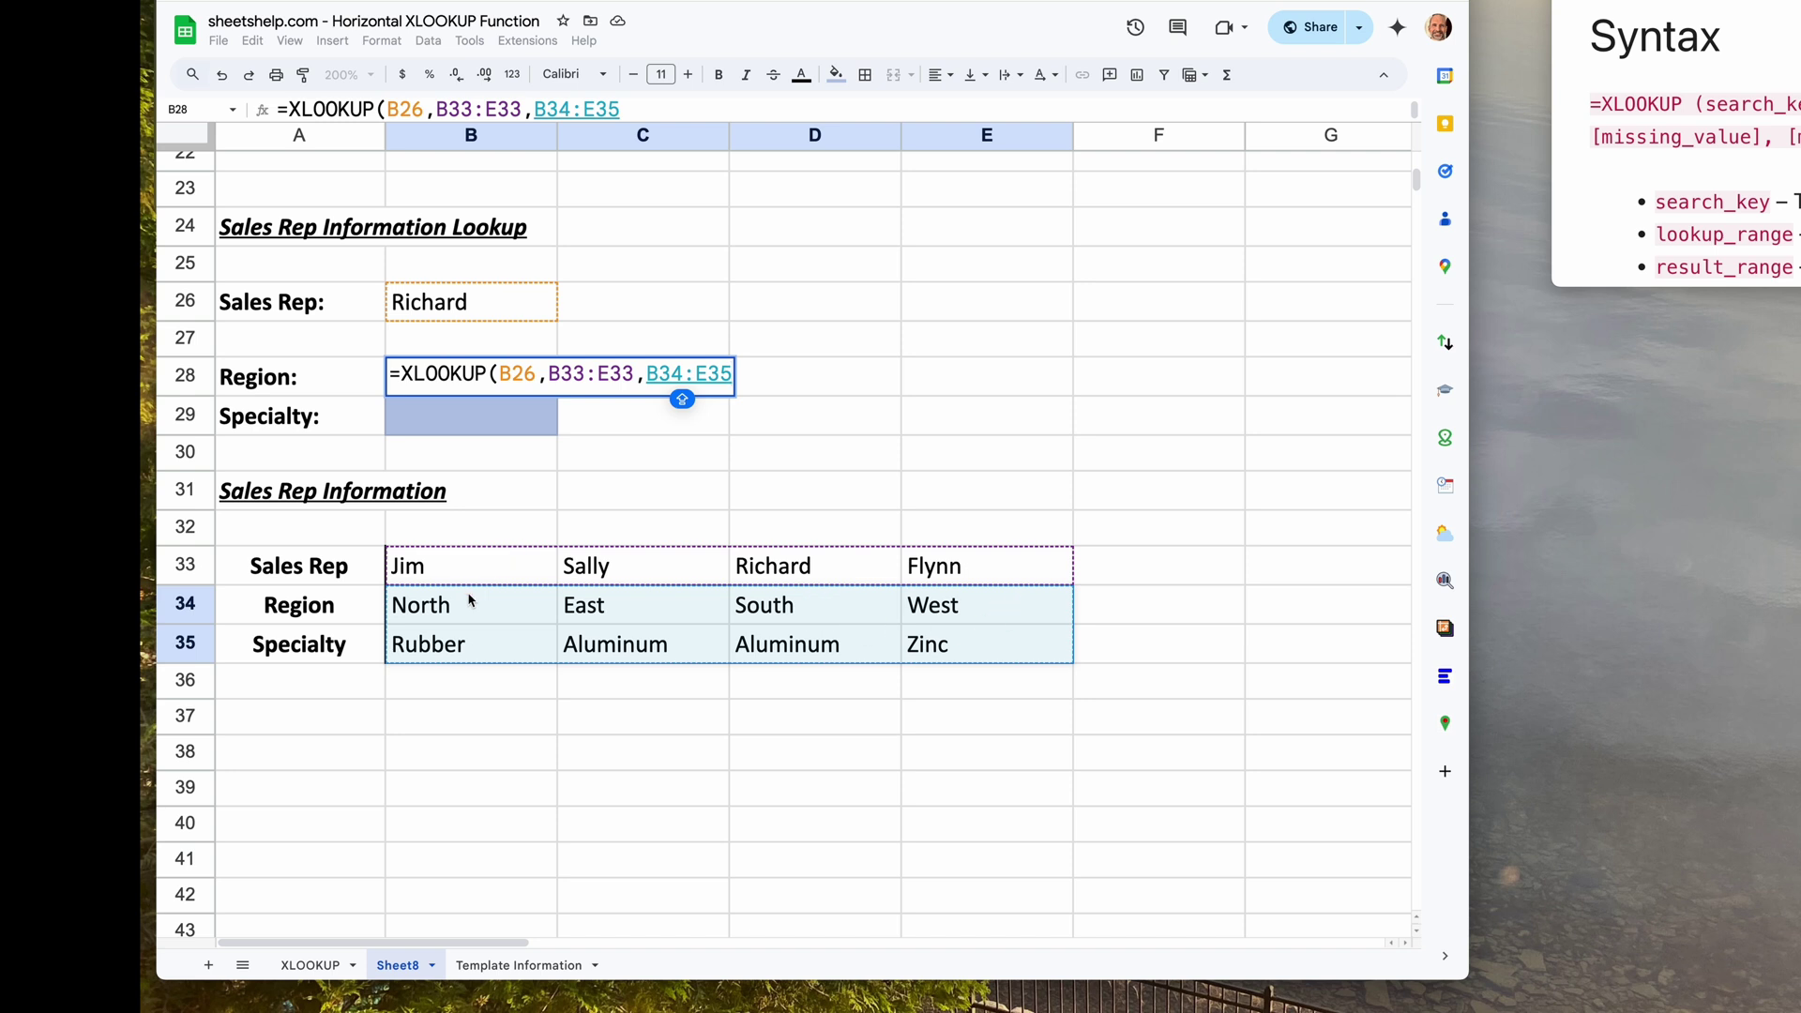
pyautogui.write(')')
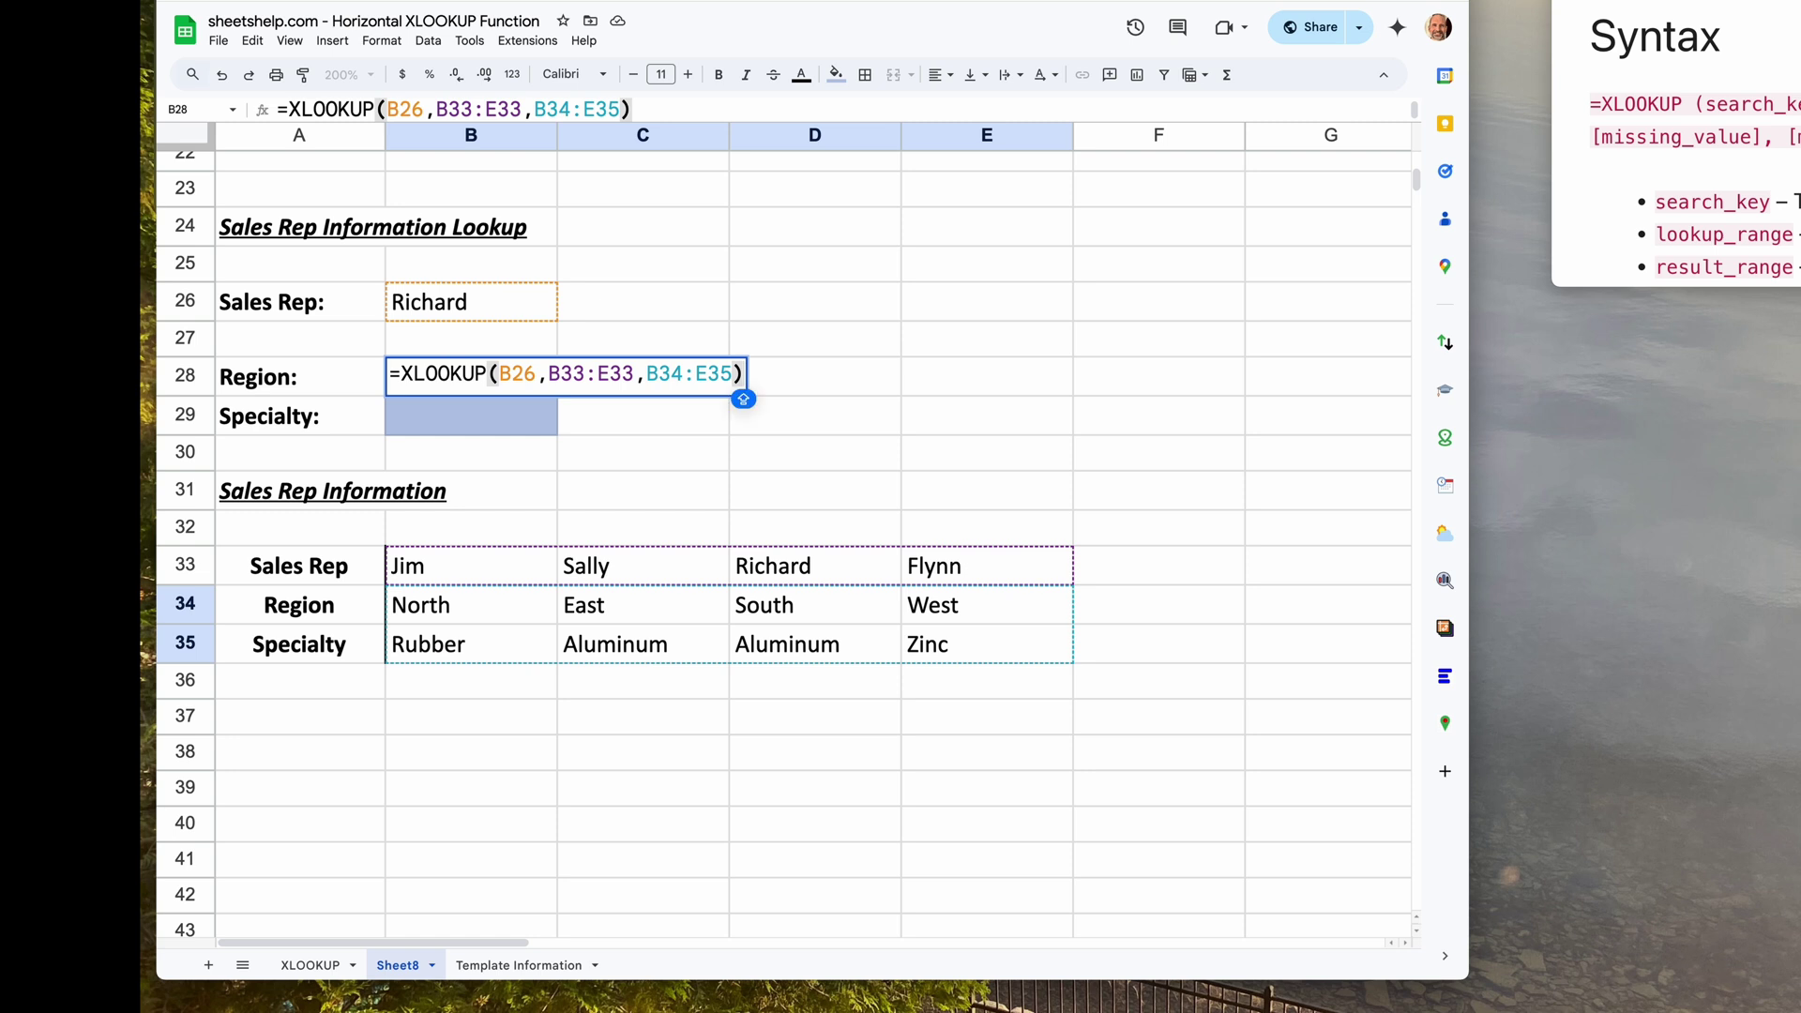
pyautogui.press('Return')
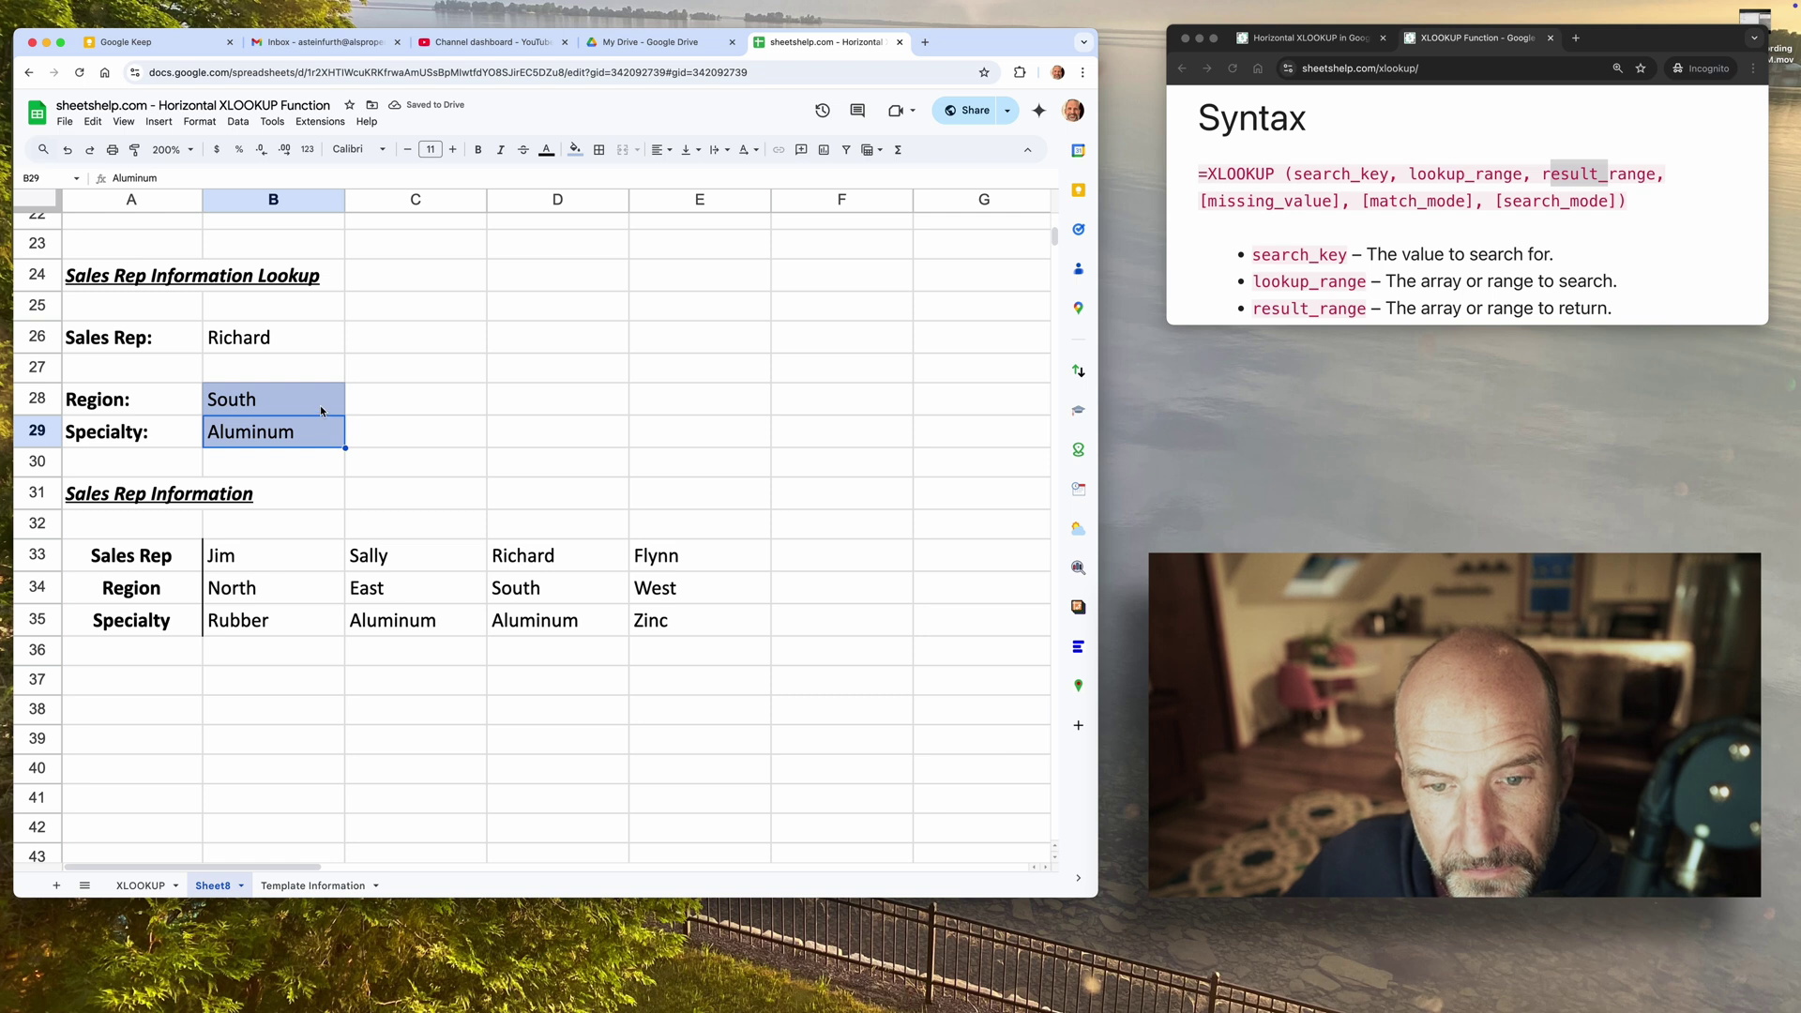
pyautogui.click(322, 408)
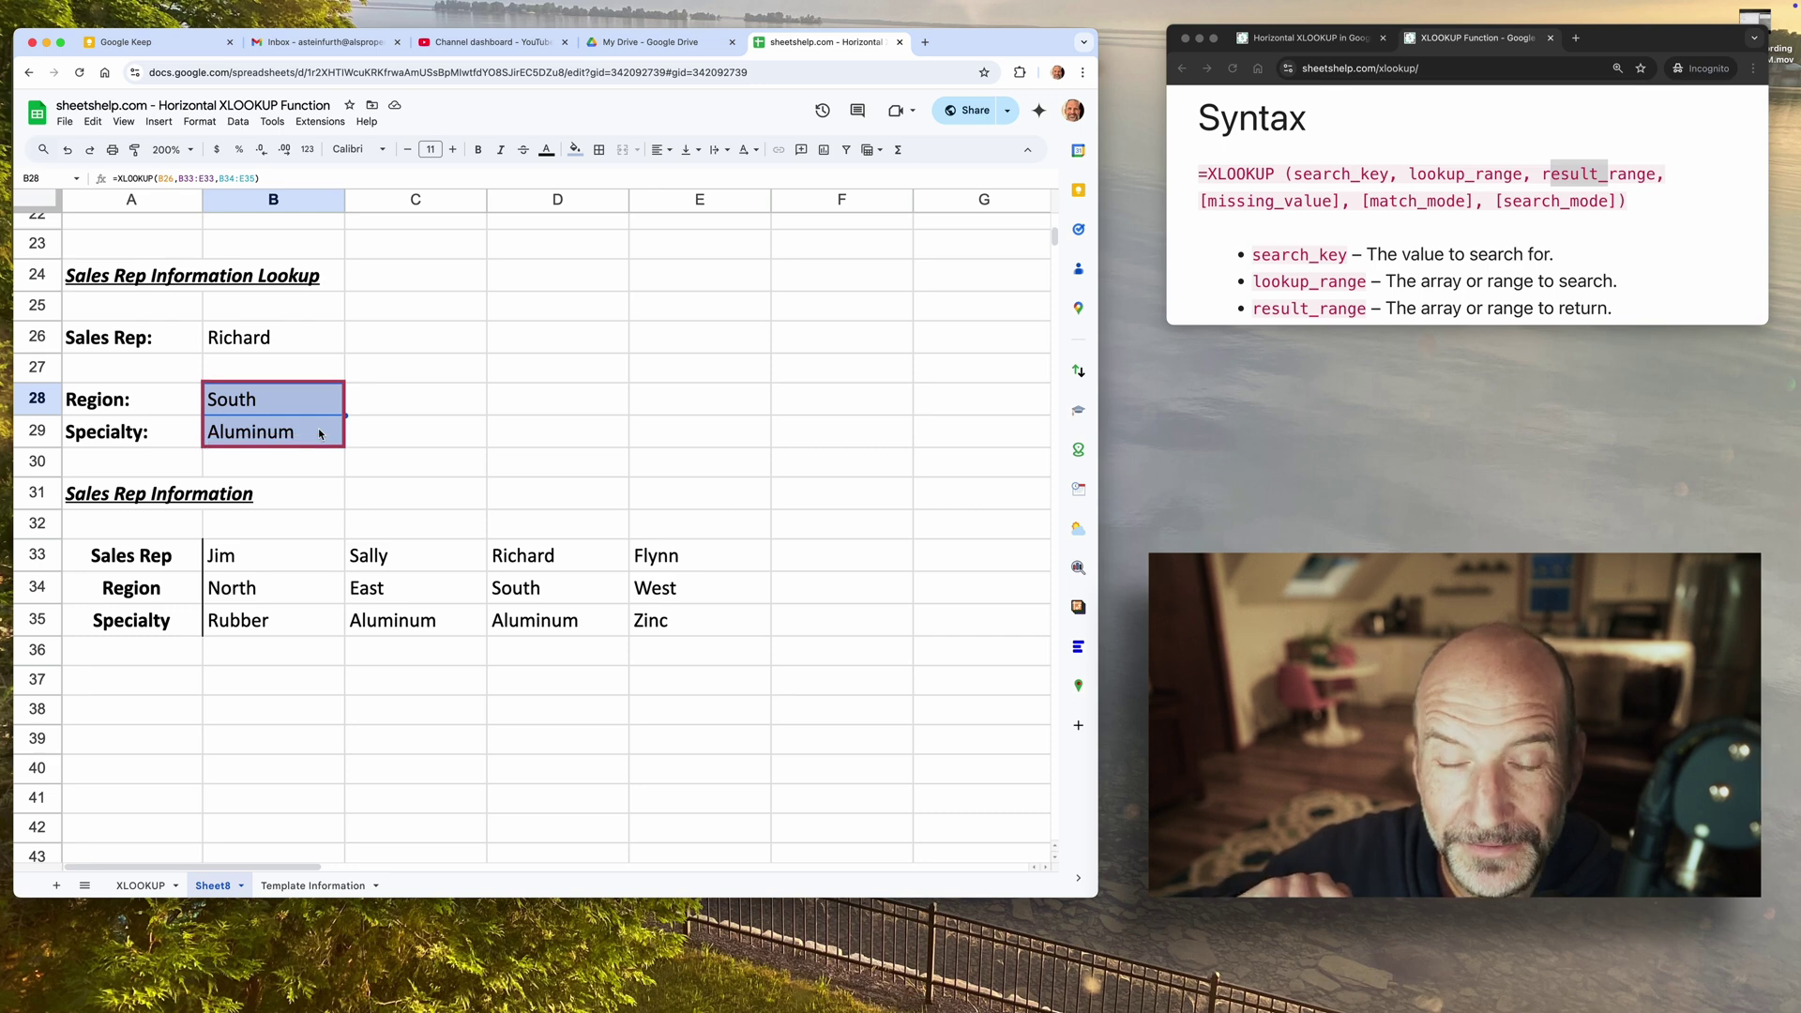
pyautogui.press('Return')
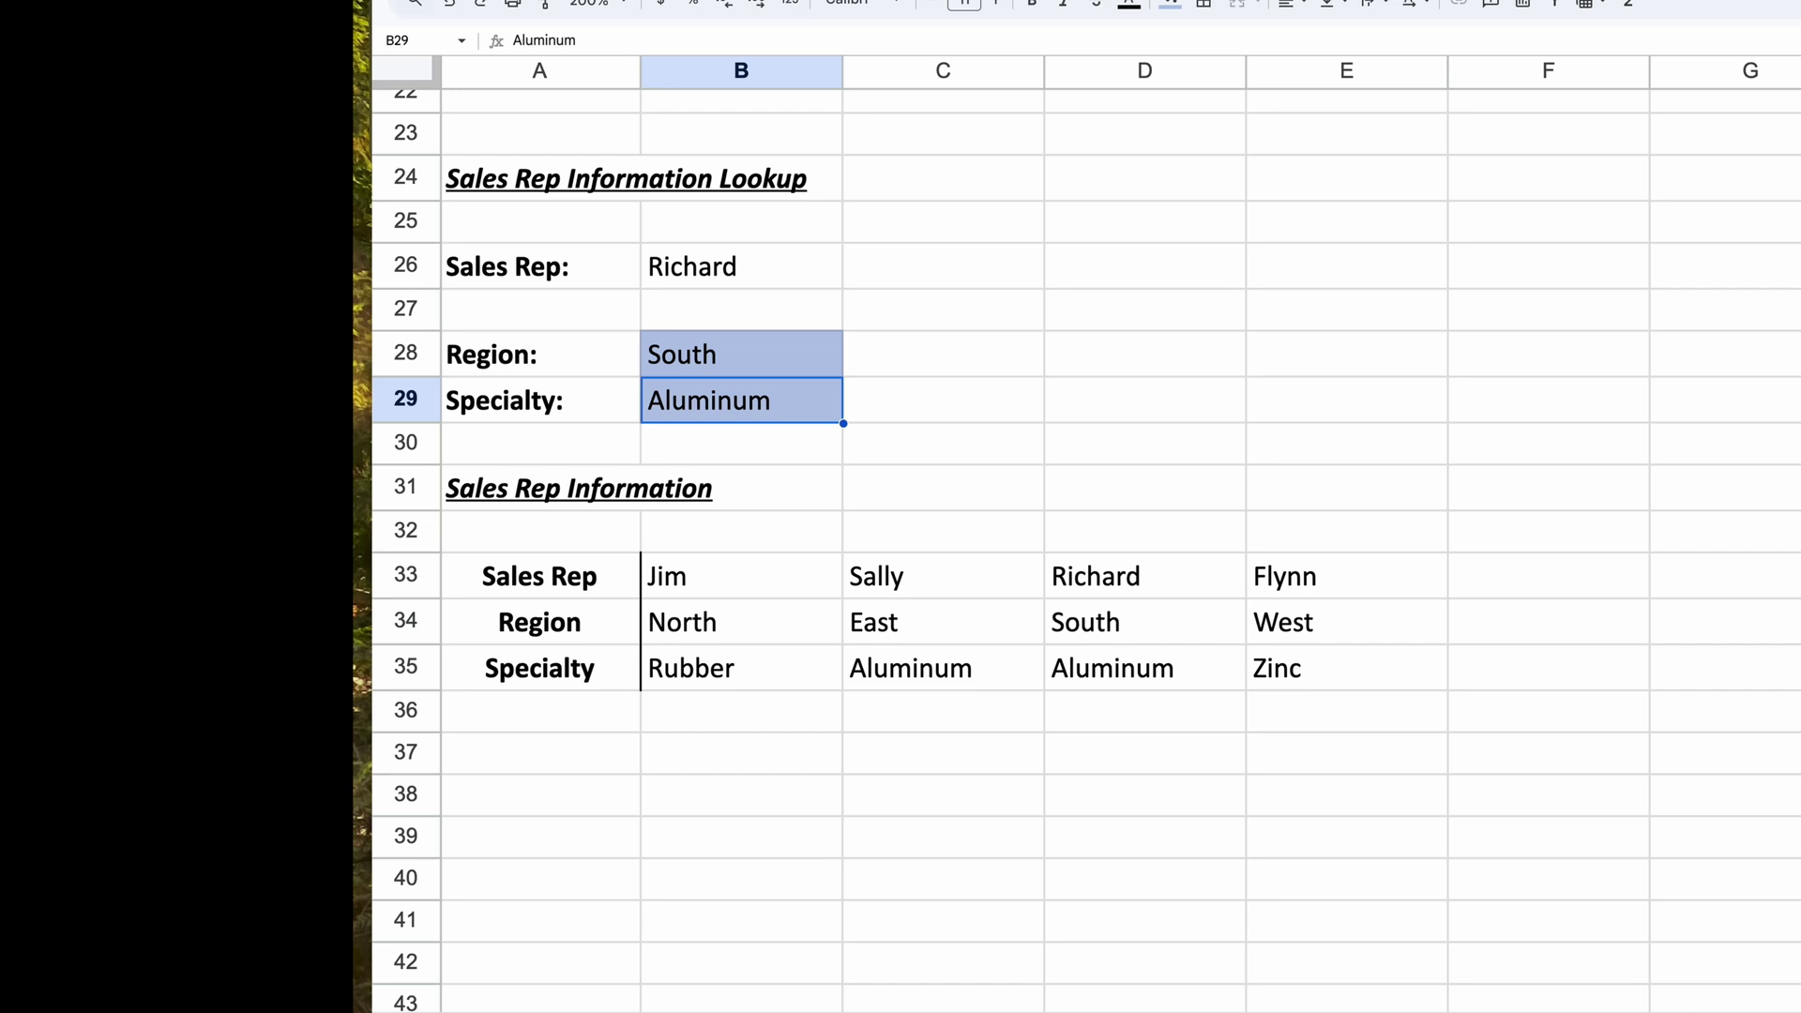
pyautogui.write('XXXXXXX')
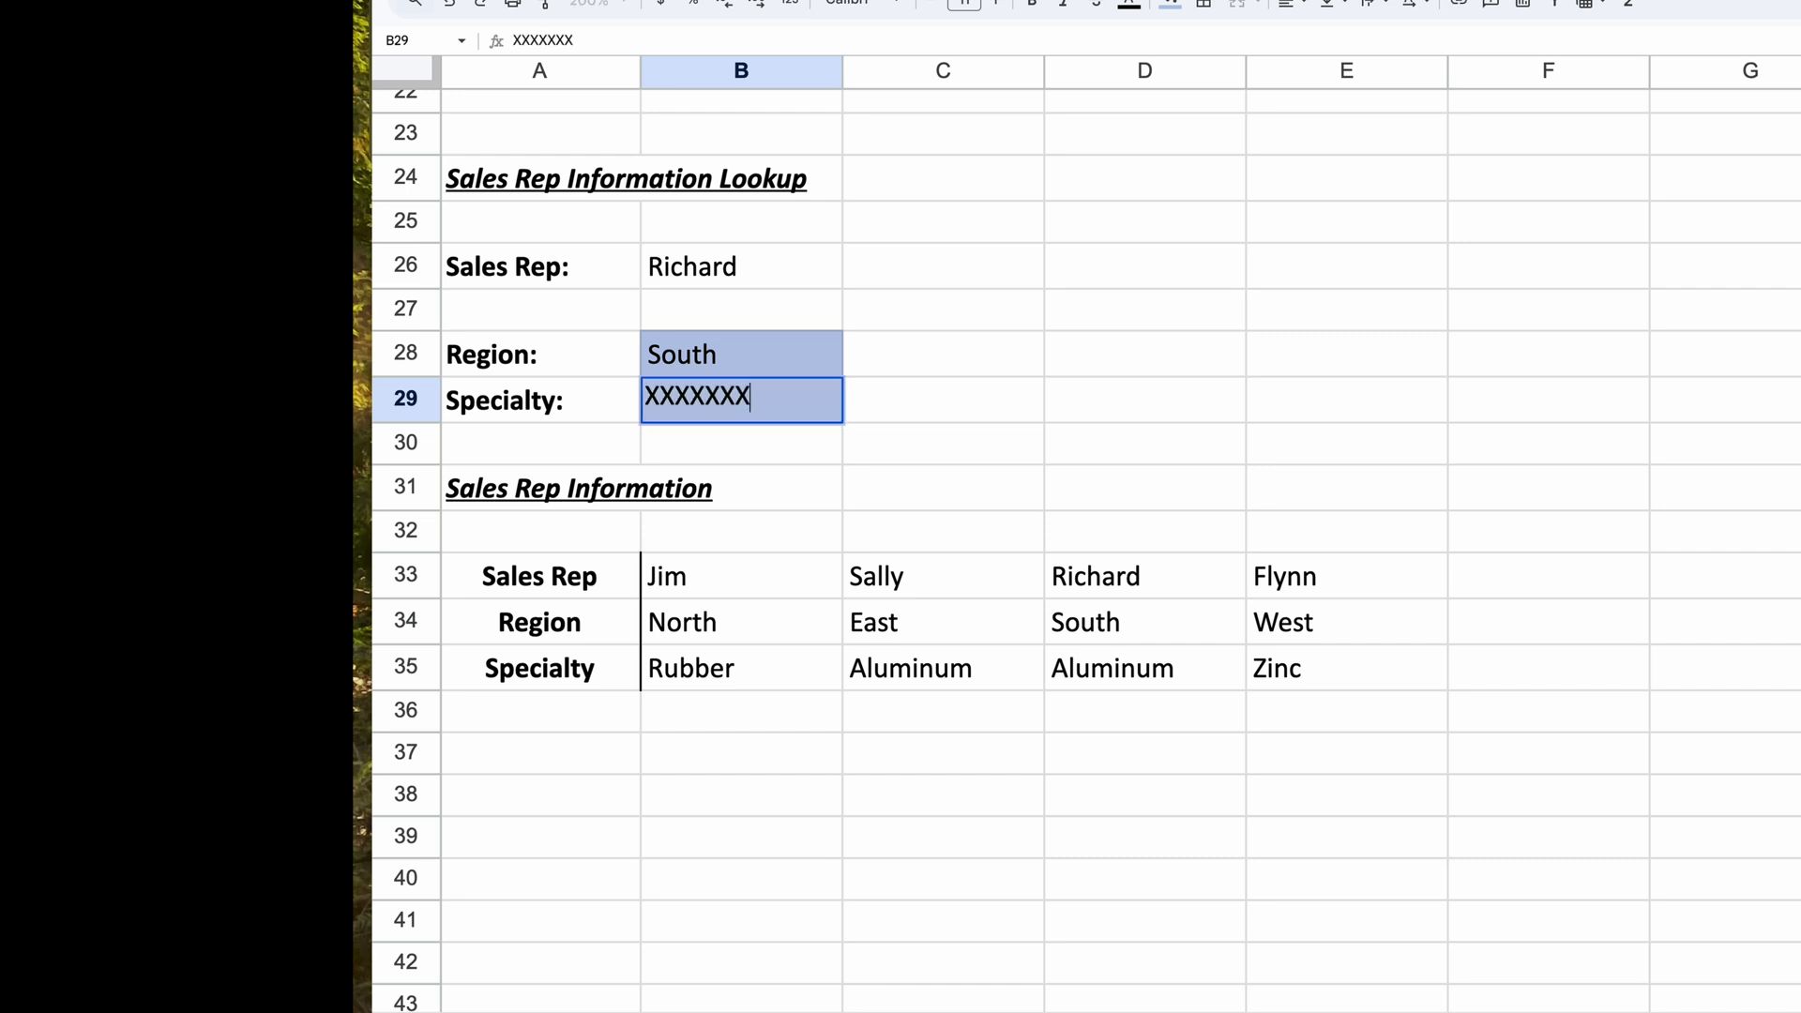
pyautogui.press('Return')
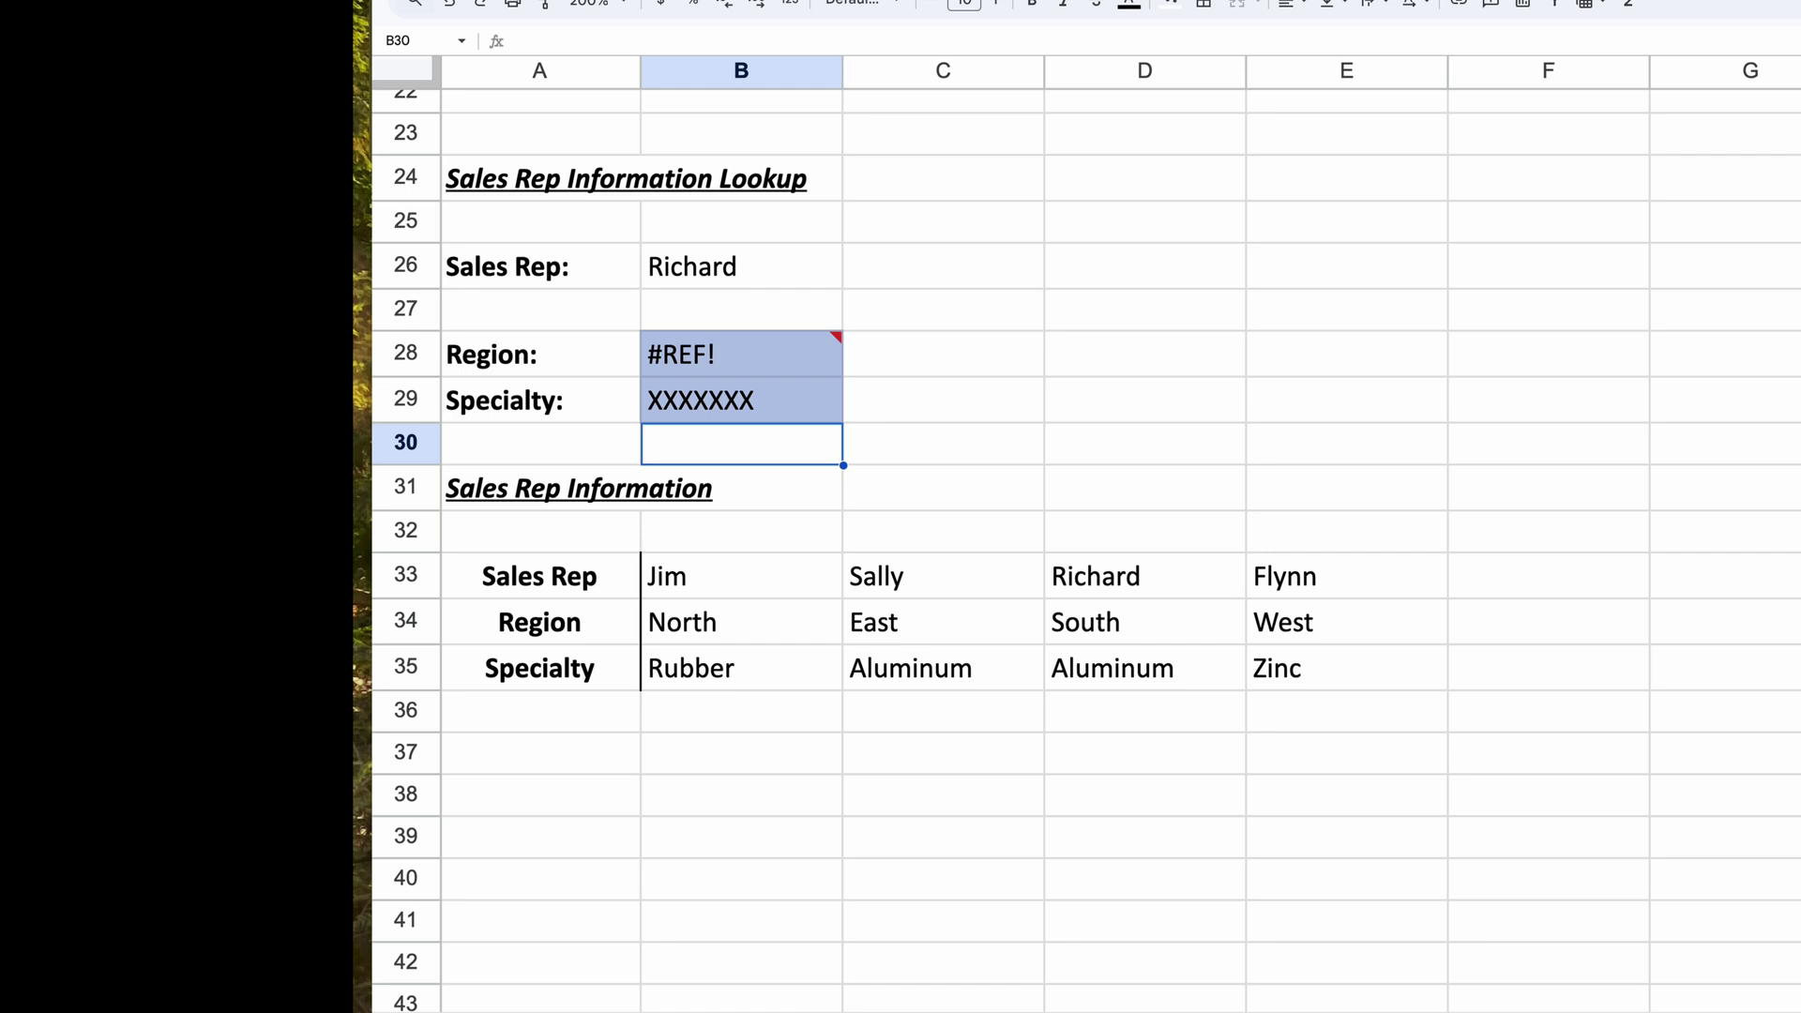
pyautogui.press('Up')
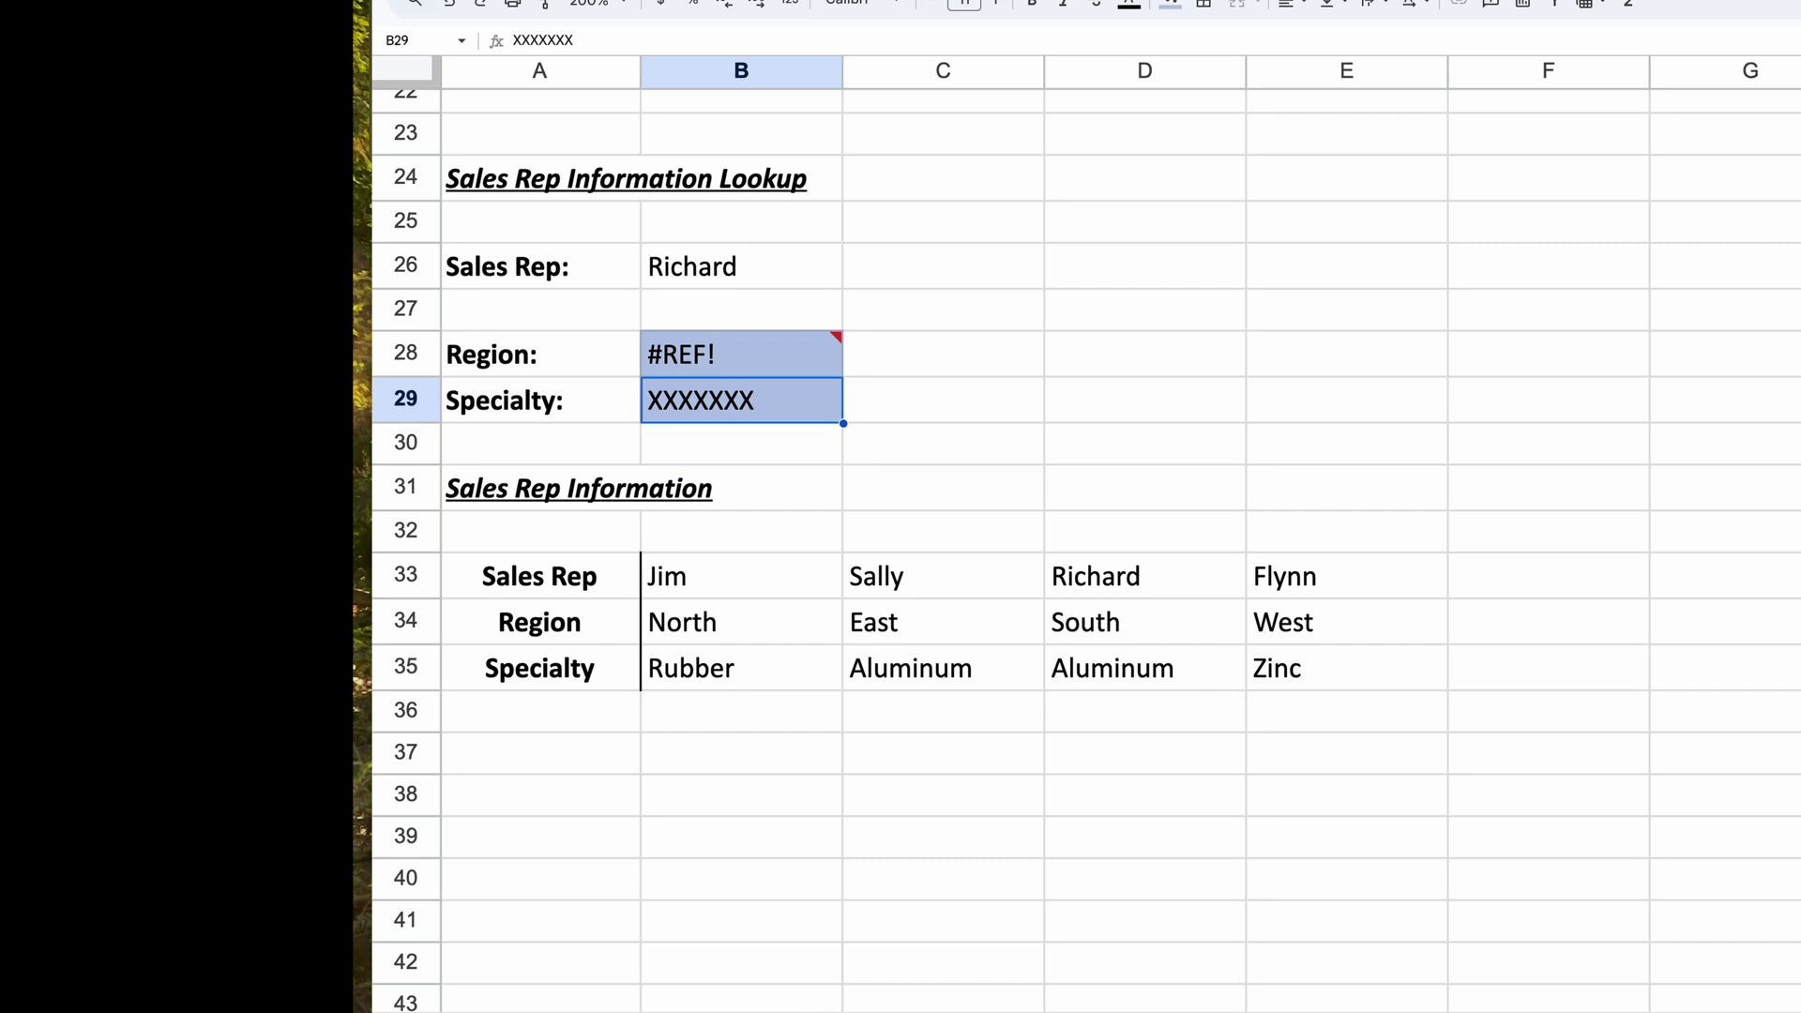
pyautogui.hotkey('ctrl', 'z')
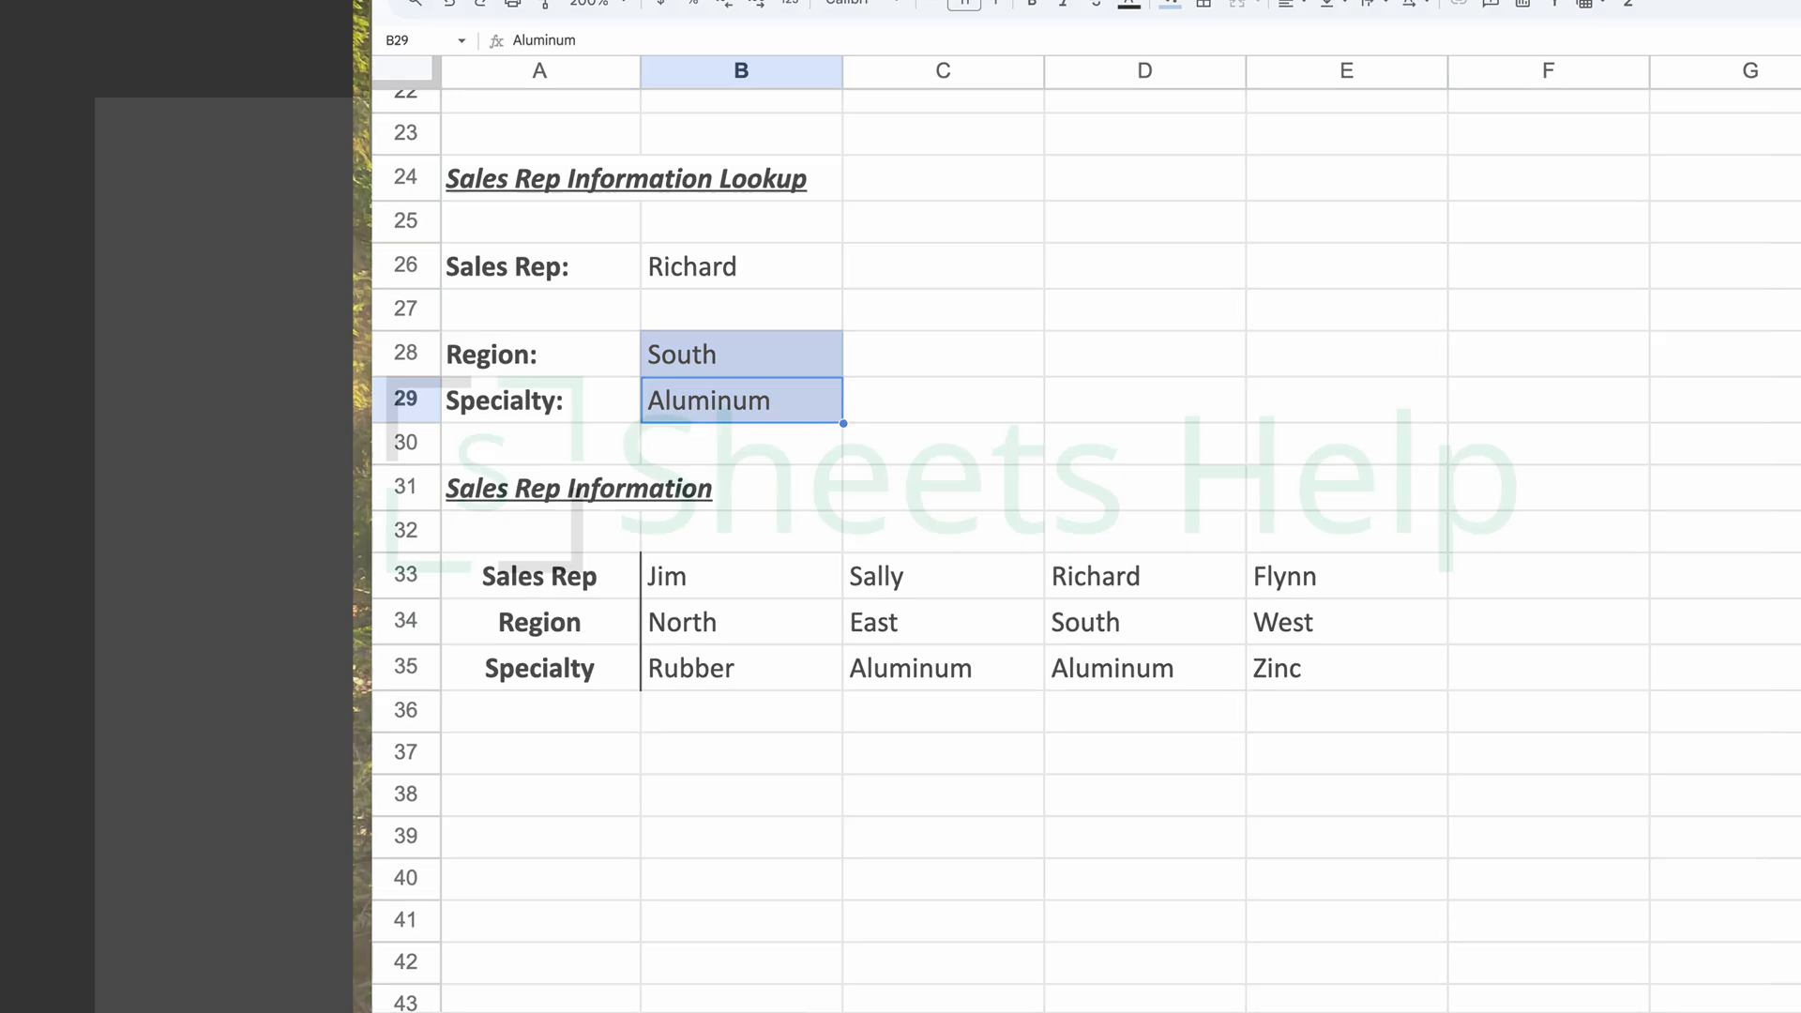